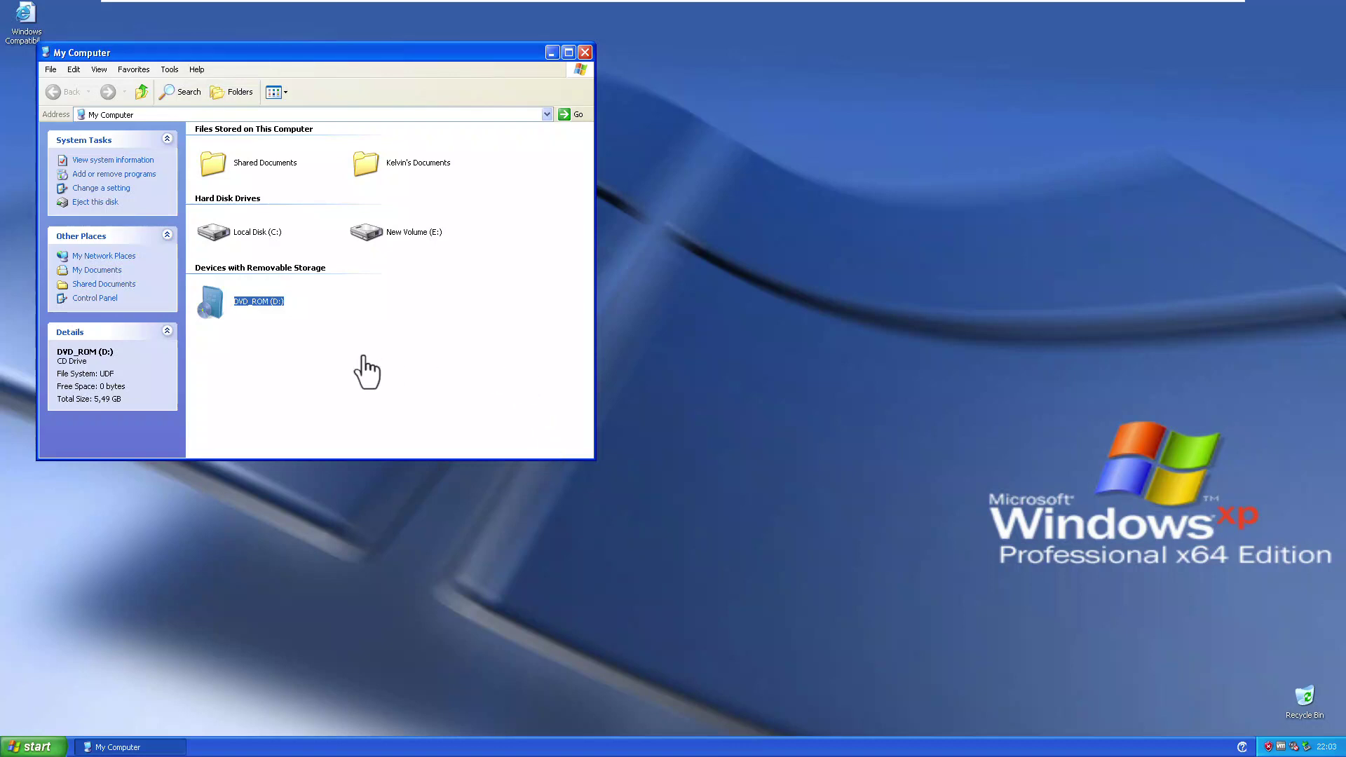
# - Launch the Windows 7 installation from the DVD_ROM (D:) drive without getting the latest updates, and accept the license terms
pyautogui.doubleClick(246, 304)
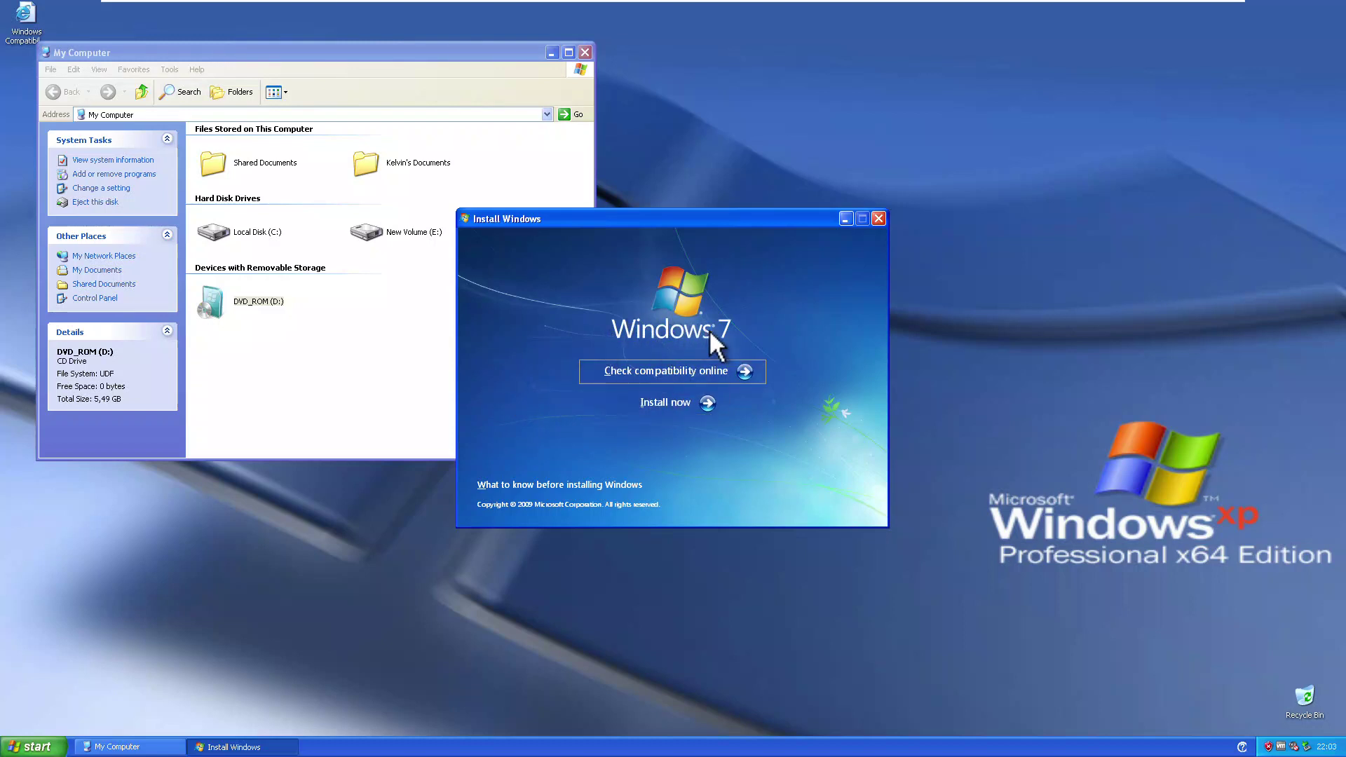
pyautogui.click(669, 401)
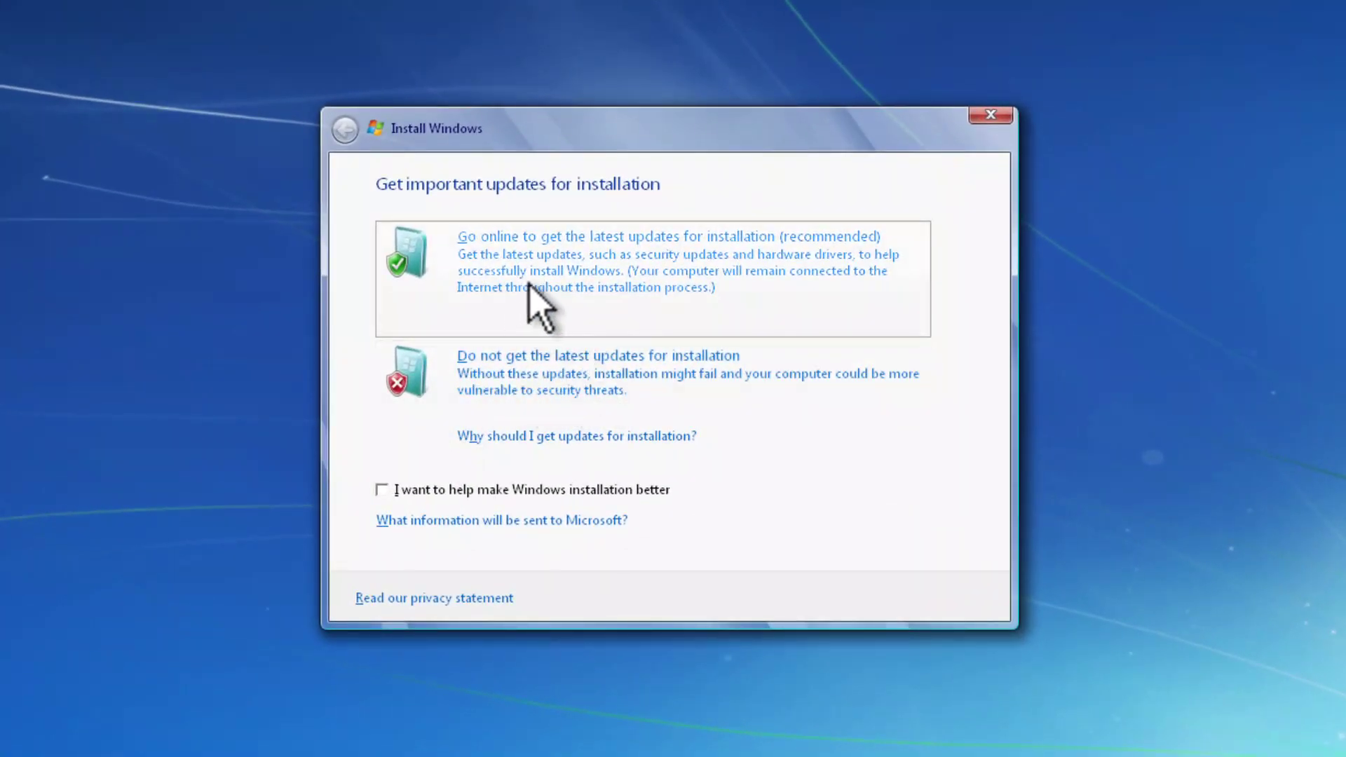
pyautogui.click(578, 379)
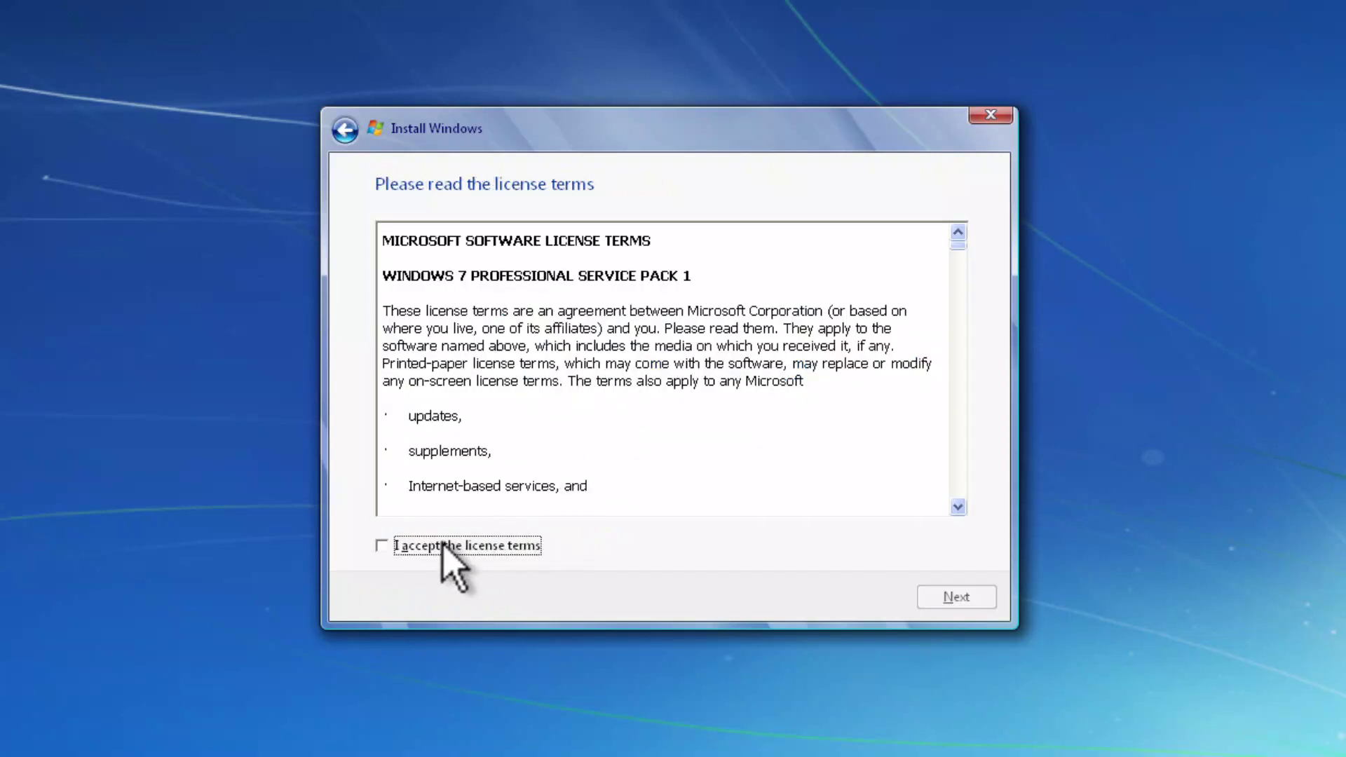
pyautogui.click(952, 599)
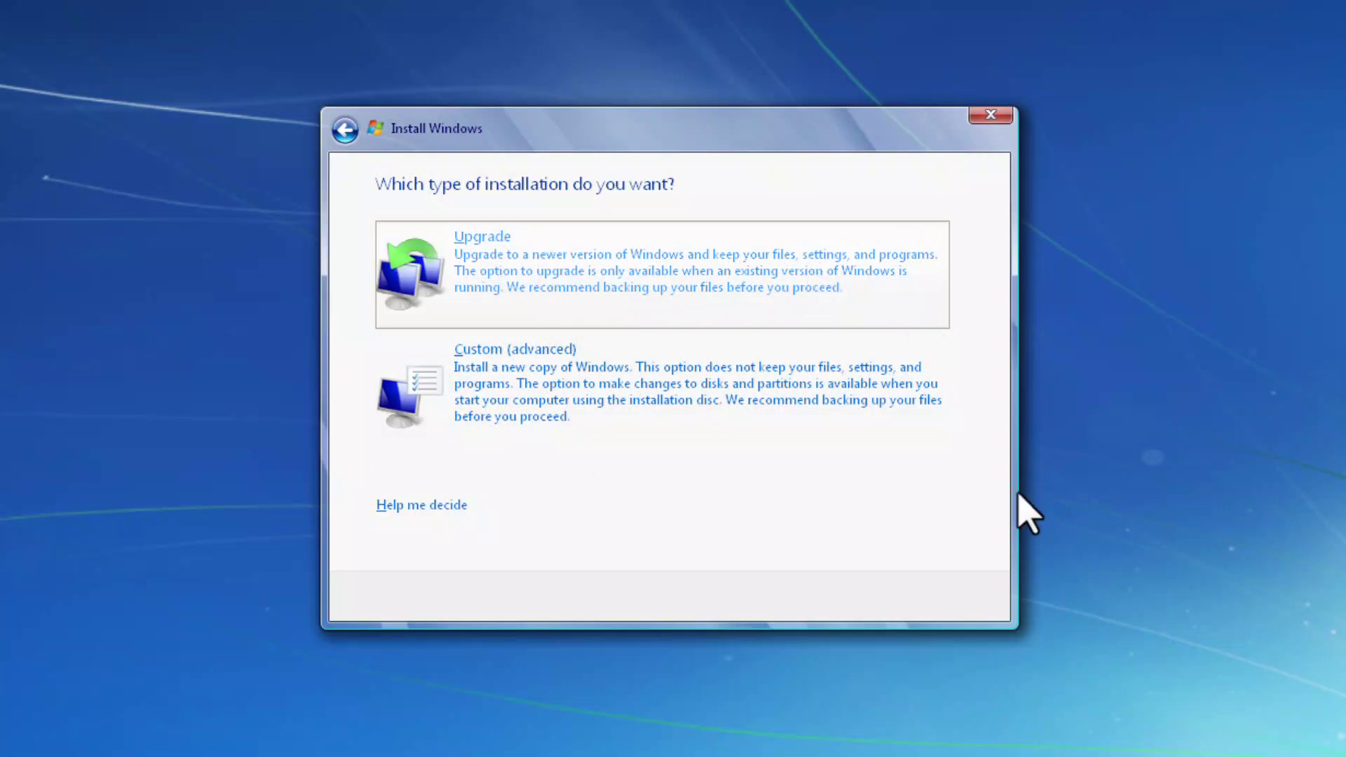
# - Choose a Custom (advanced) installation on Disk 0 Partition 2: New Volume (E:)
pyautogui.click(623, 395)
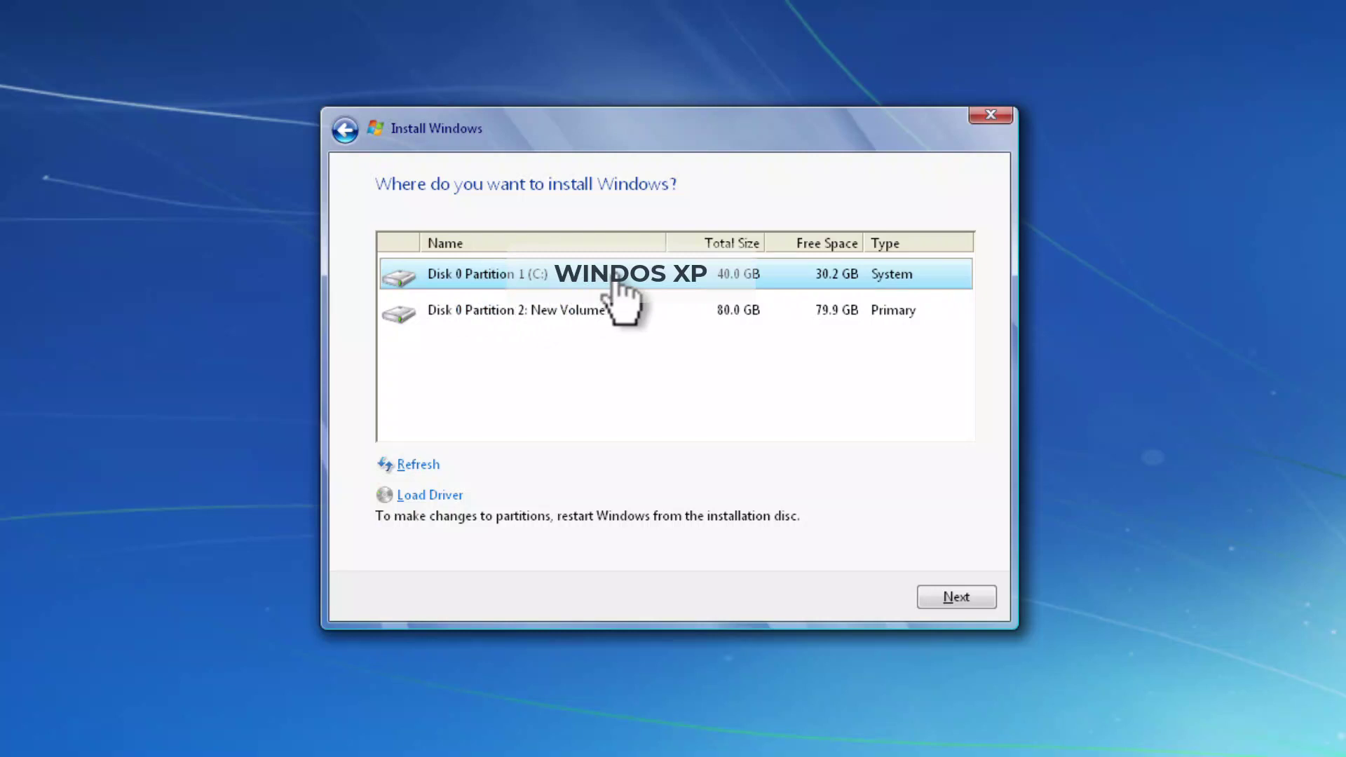
pyautogui.click(686, 314)
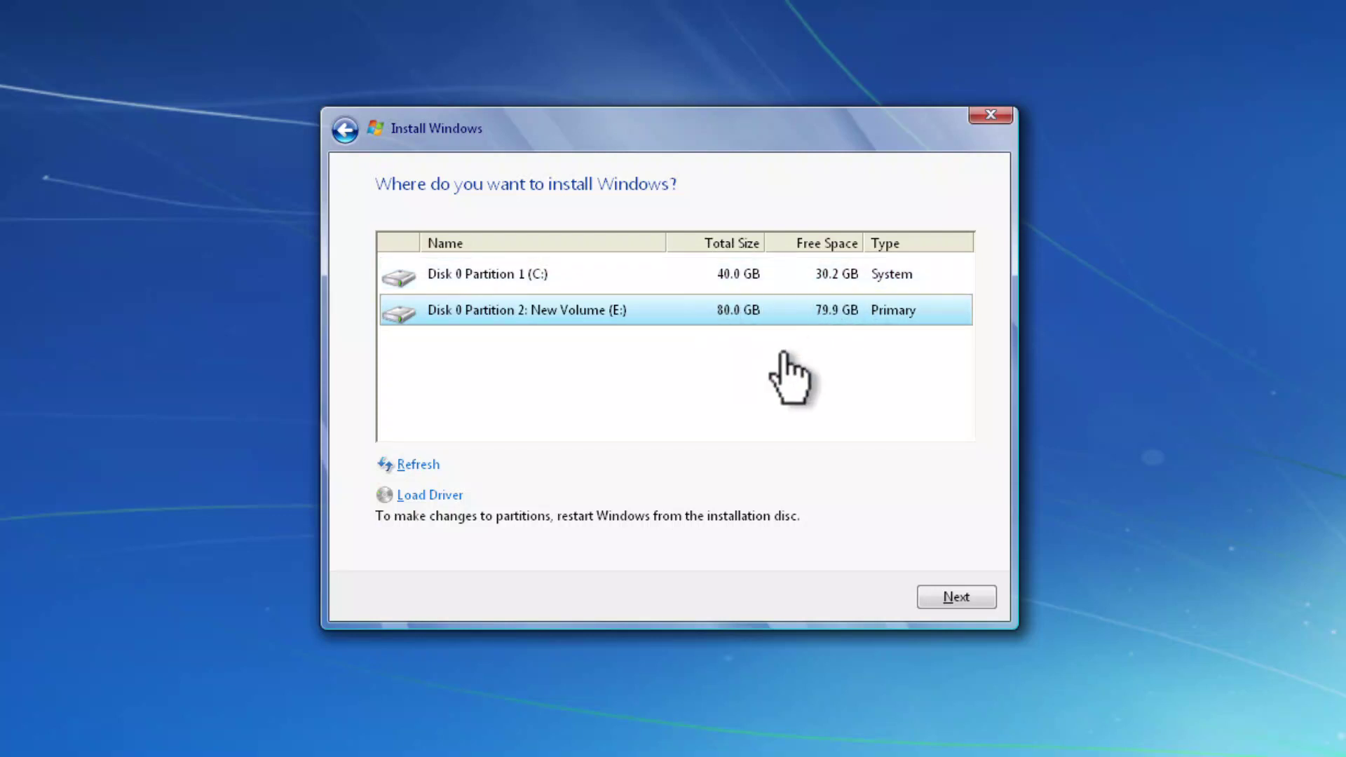
pyautogui.click(948, 601)
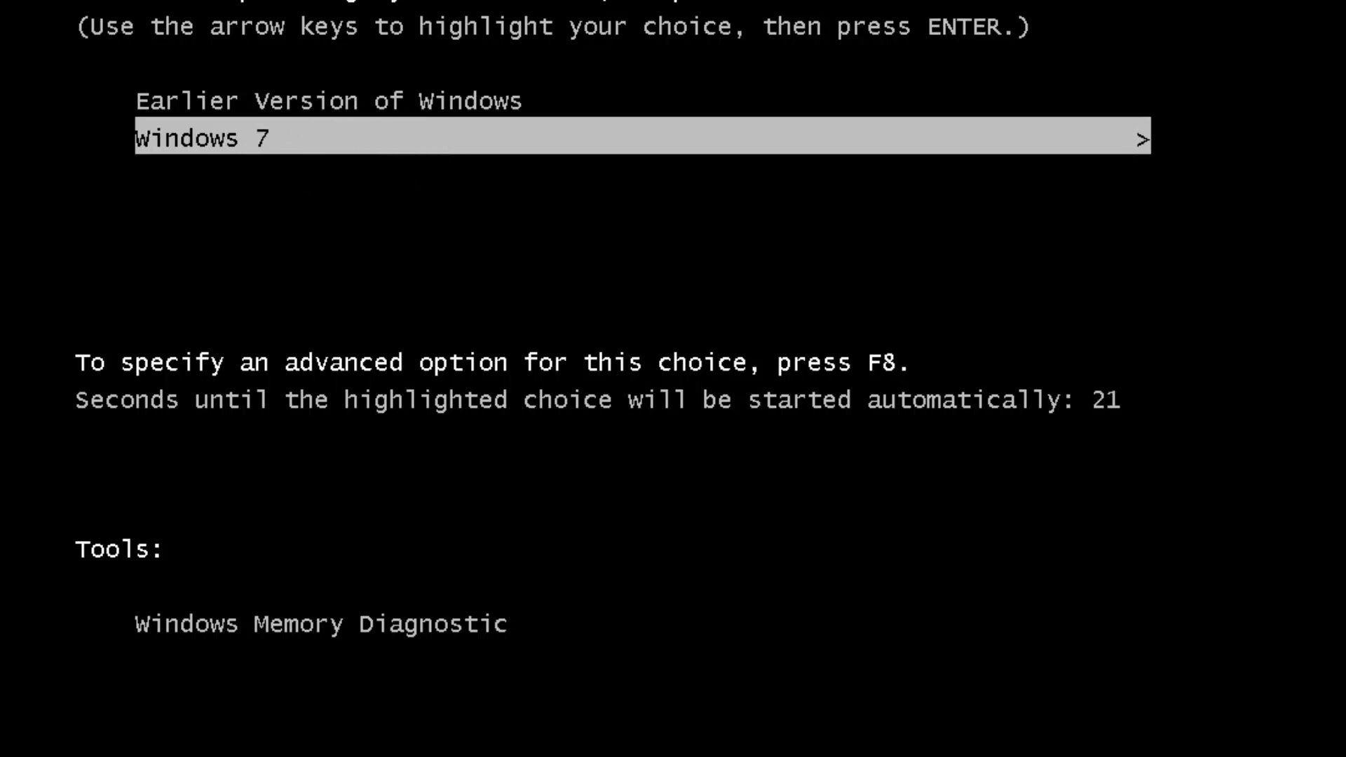
# - Boot the Windows 7 entry from the choice of operating systems
pyautogui.press('Up')
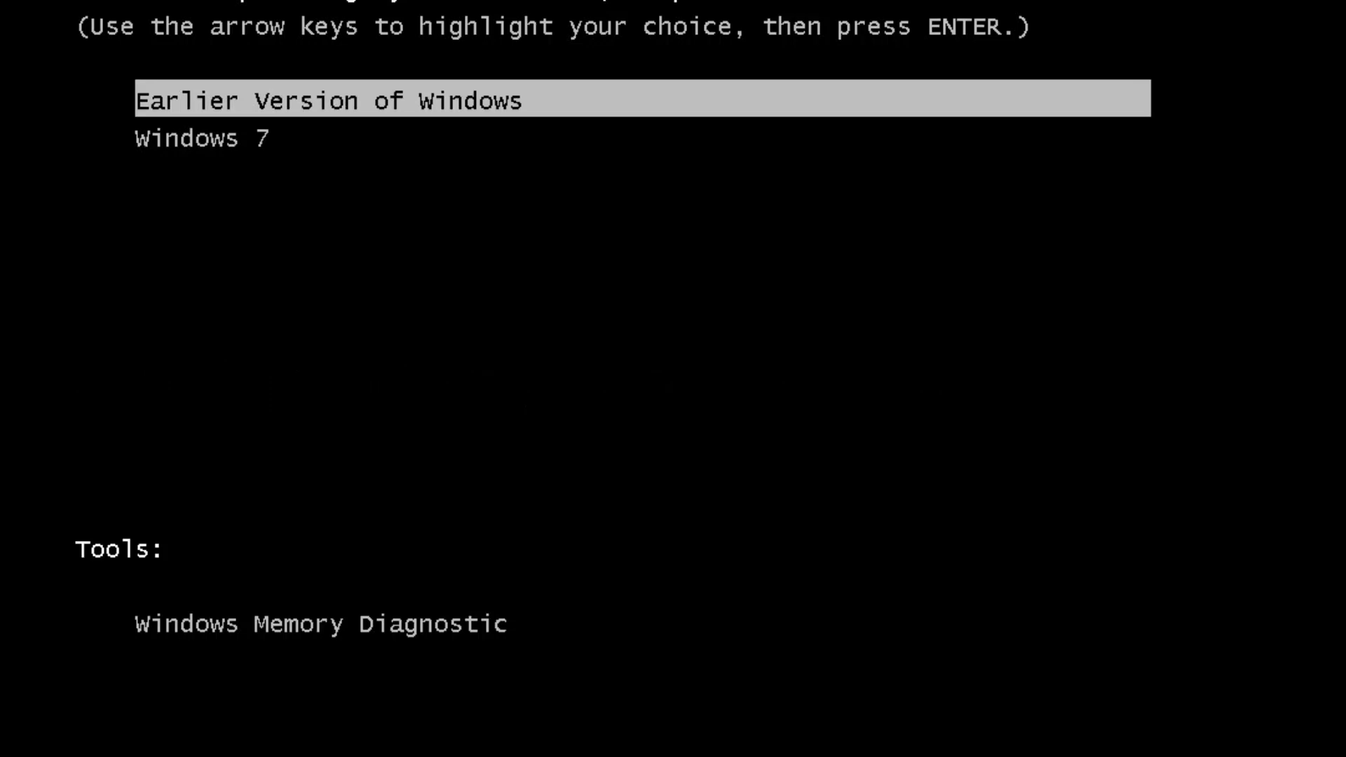
pyautogui.press('Down')
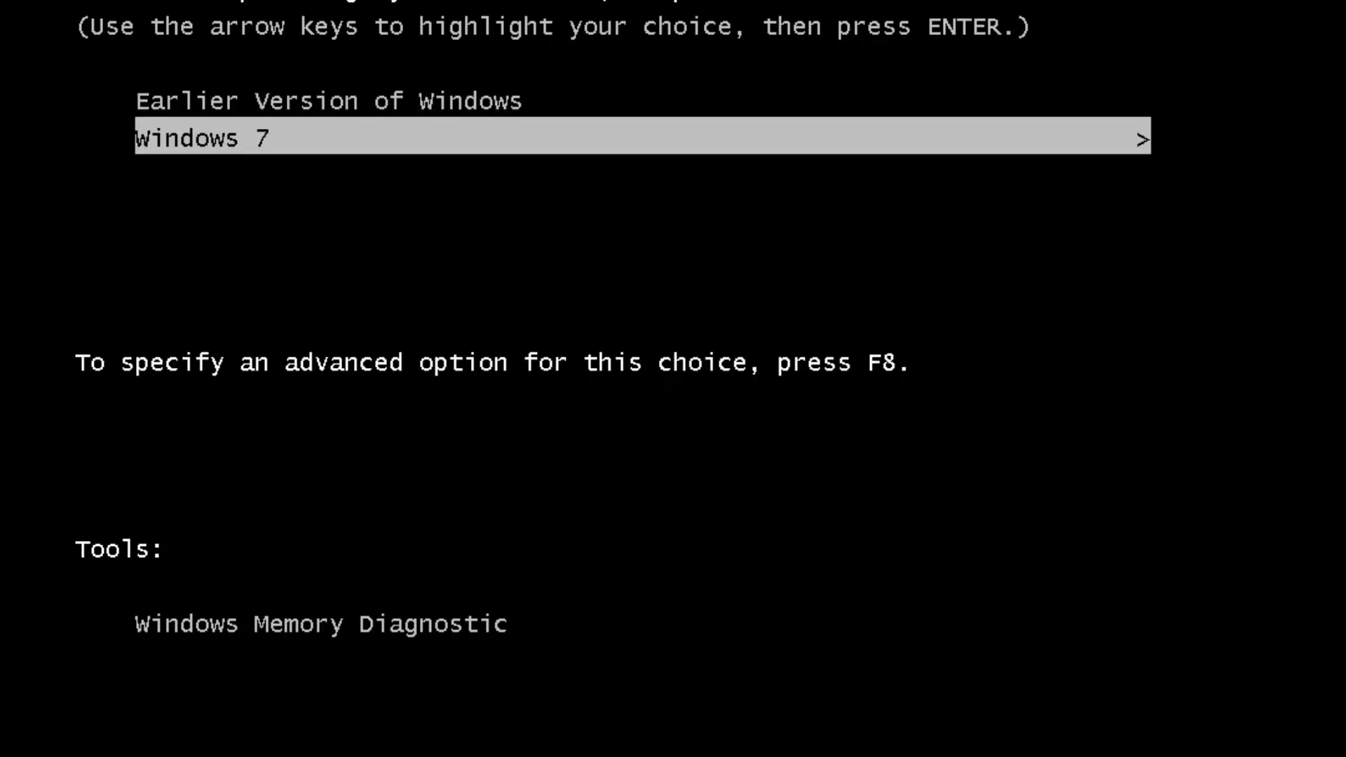
pyautogui.press('Return')
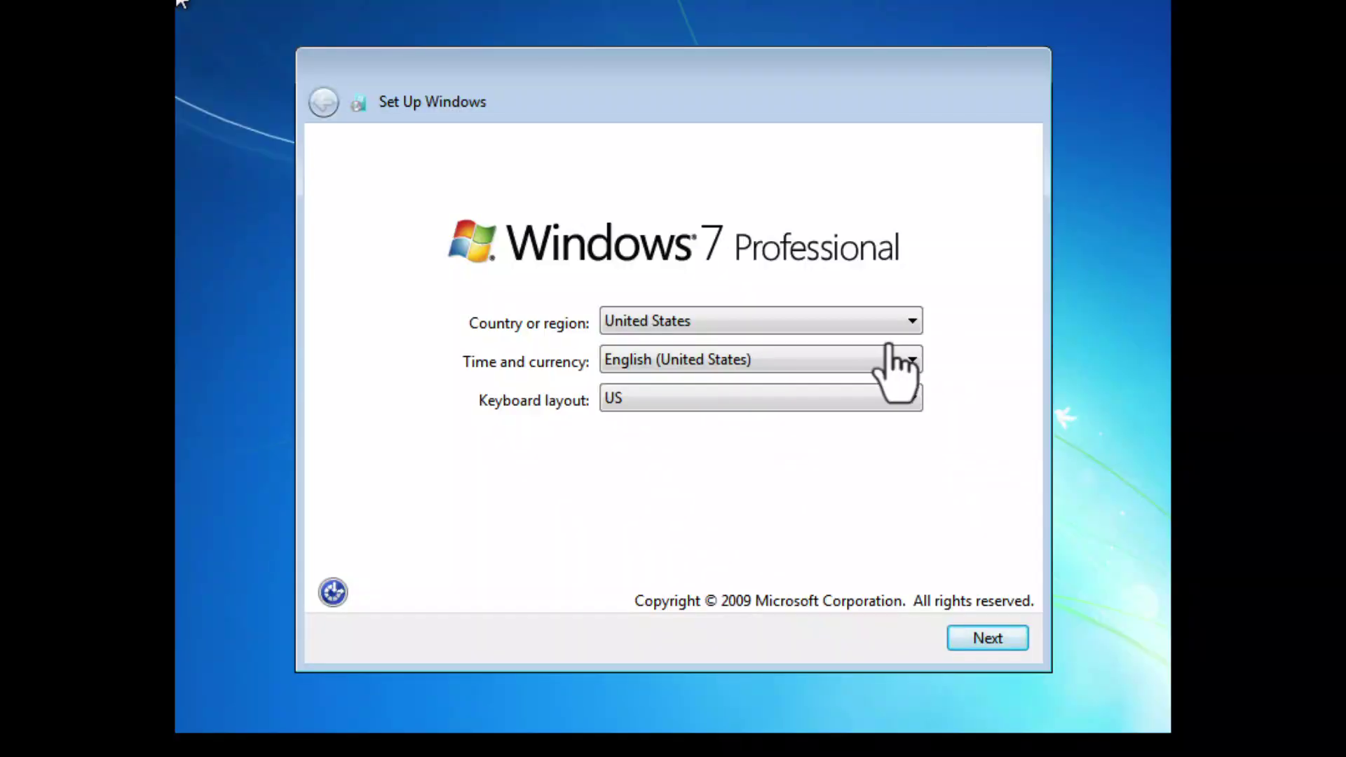
# - Set the country or region to Belgium
pyautogui.click(726, 326)
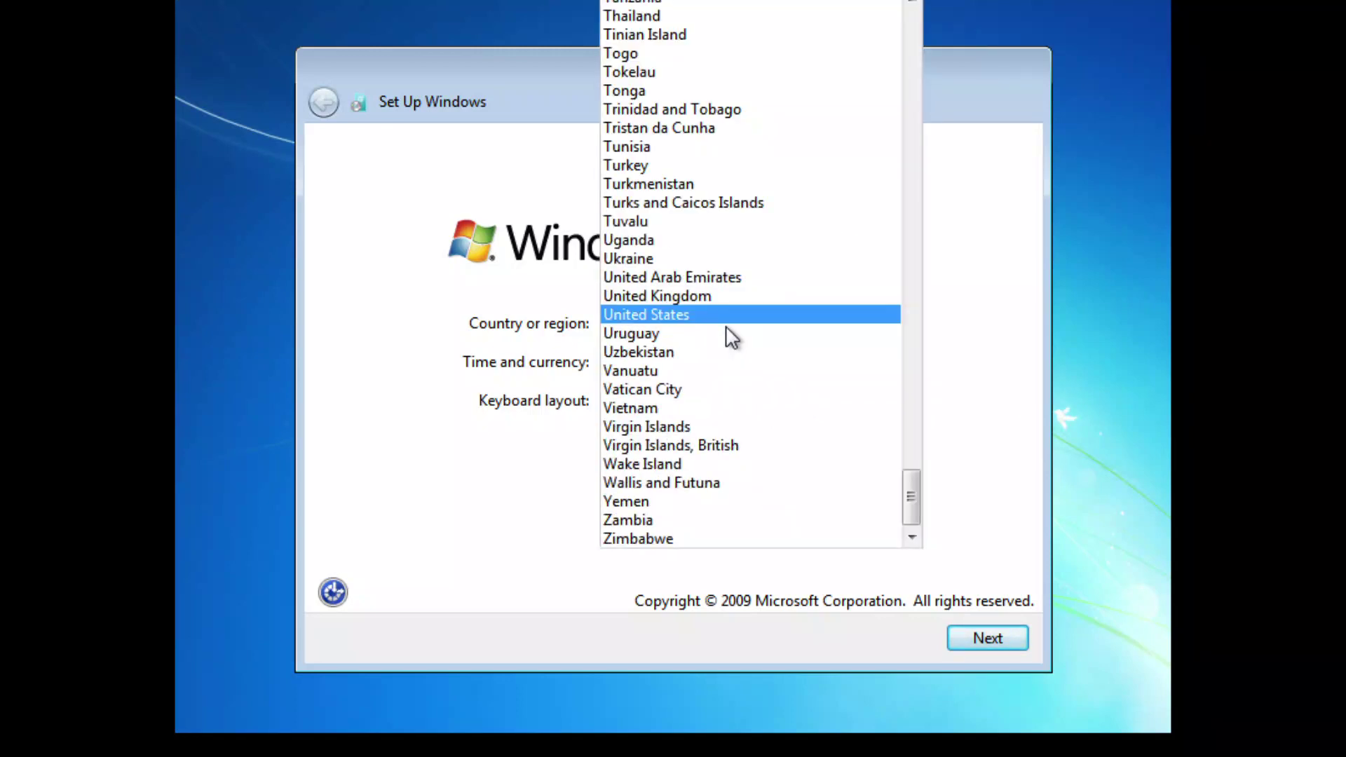
pyautogui.press('d')
pyautogui.press('b')
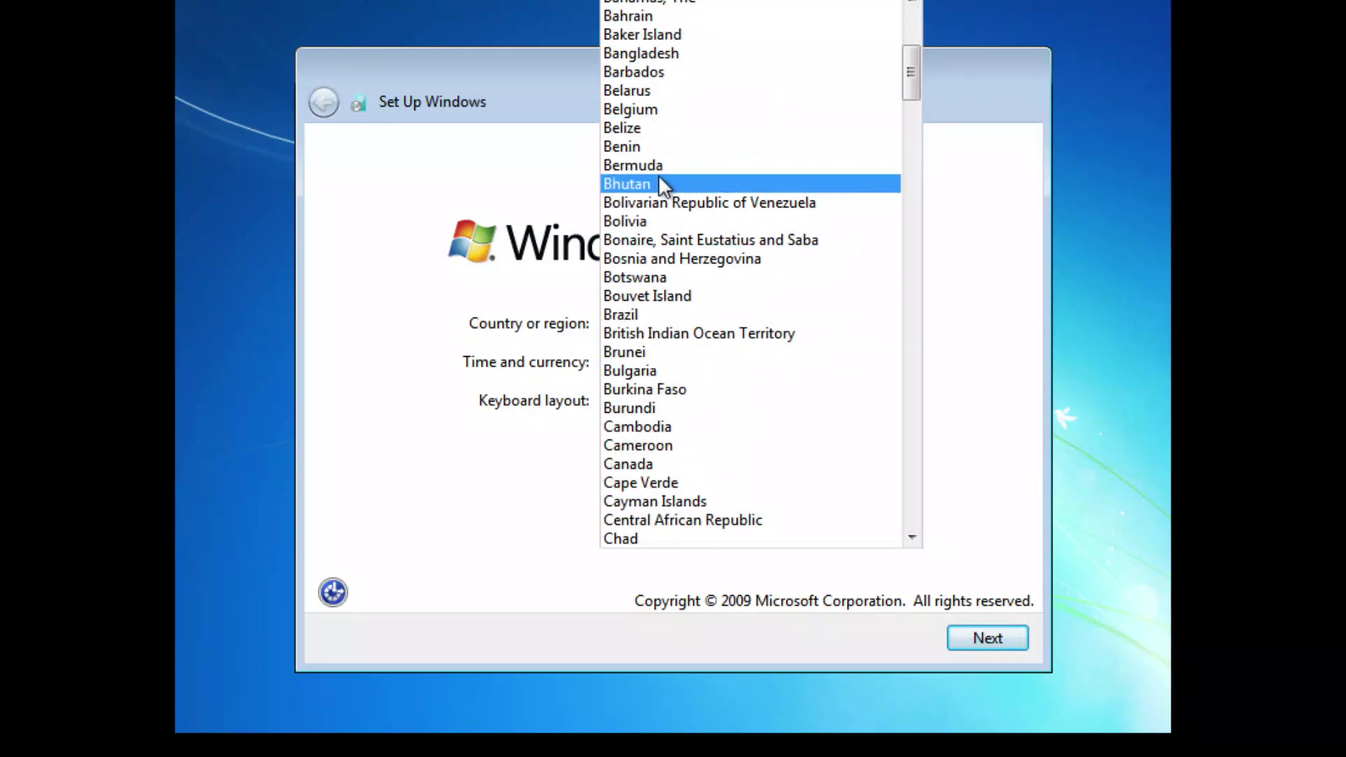
pyautogui.click(666, 114)
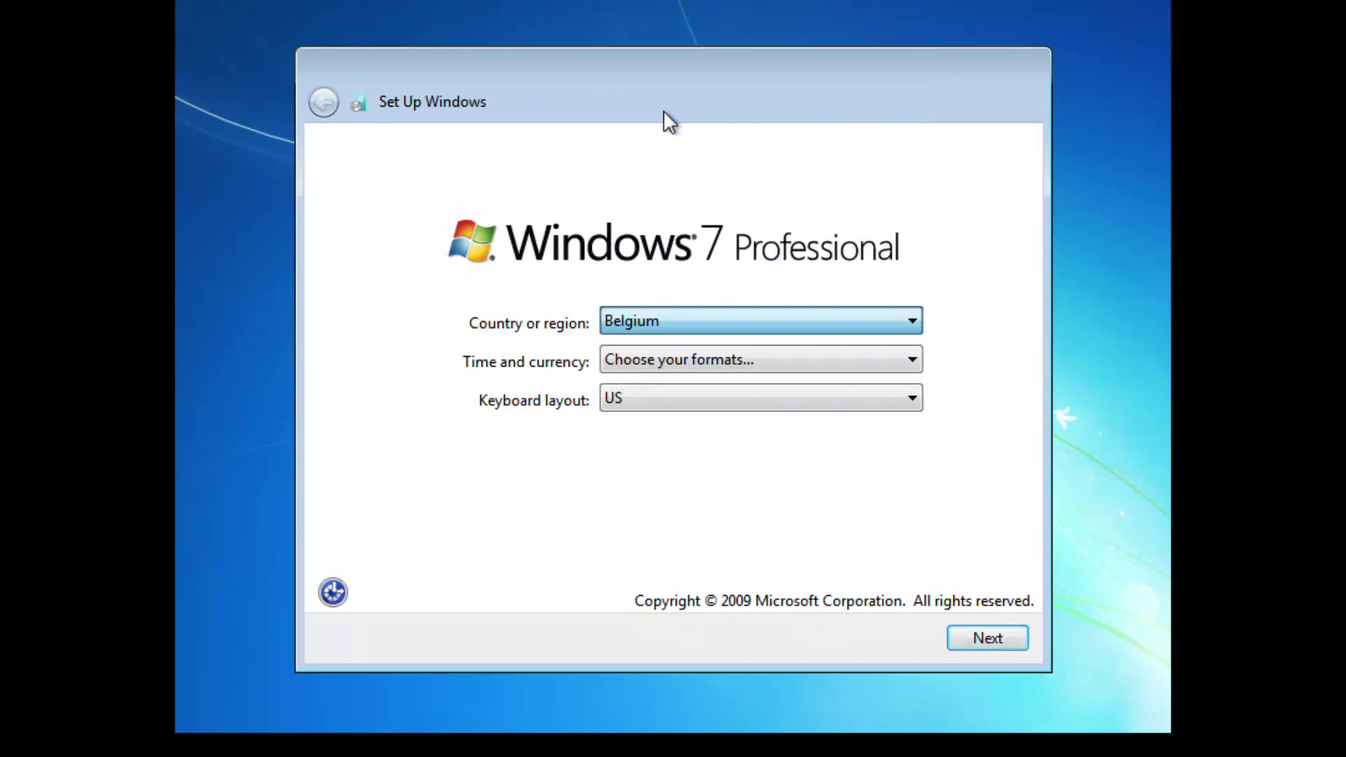
# - Set the time and currency format to Dutch (Belgium) and confirm the regional settings
pyautogui.click(709, 359)
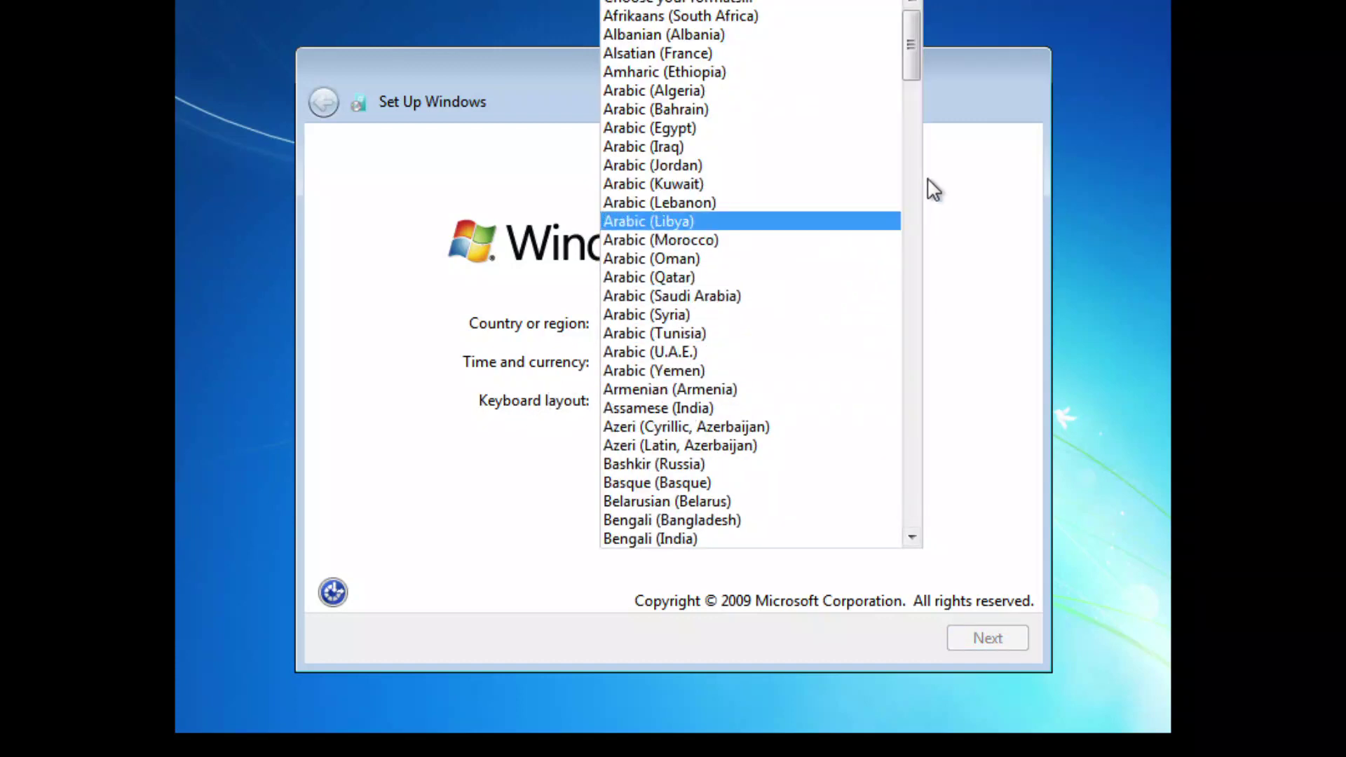
pyautogui.press('d')
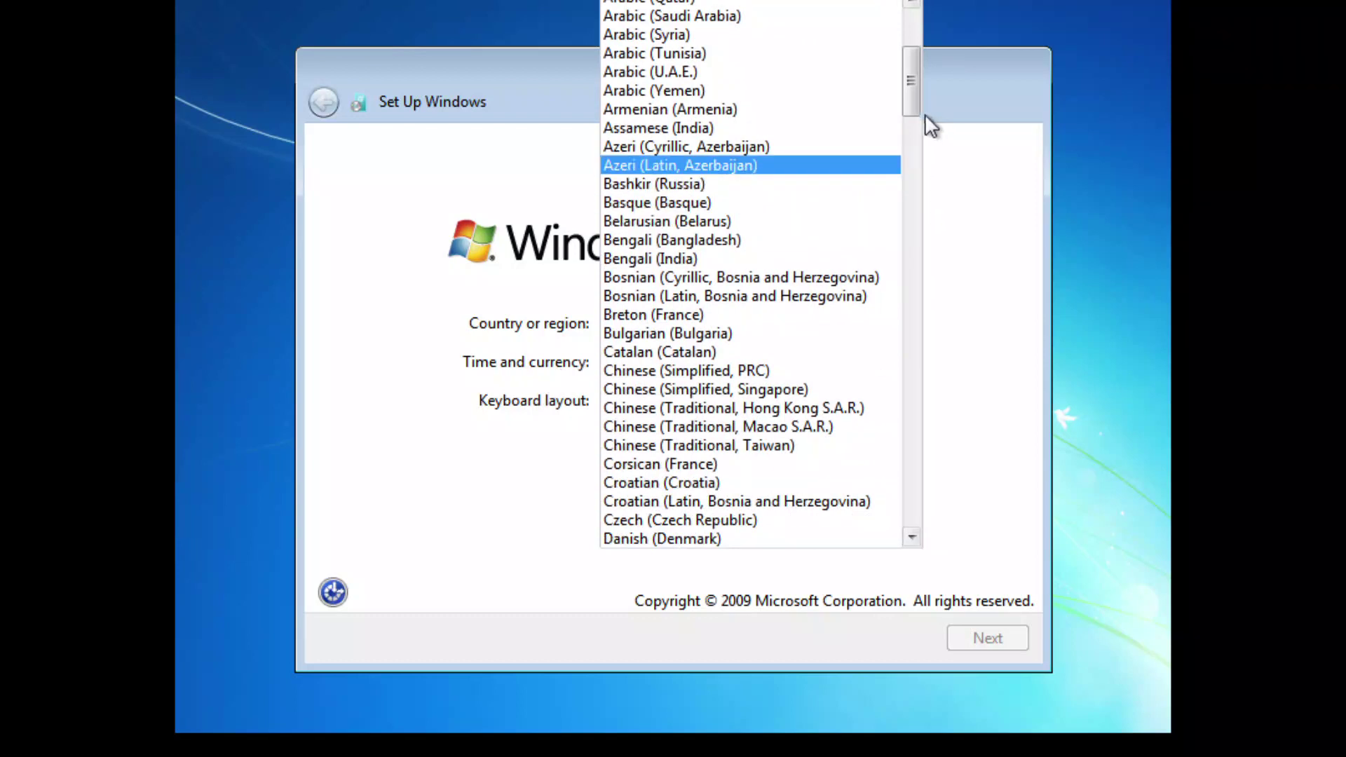
pyautogui.moveTo(906, 90); pyautogui.dragTo(905, 119)
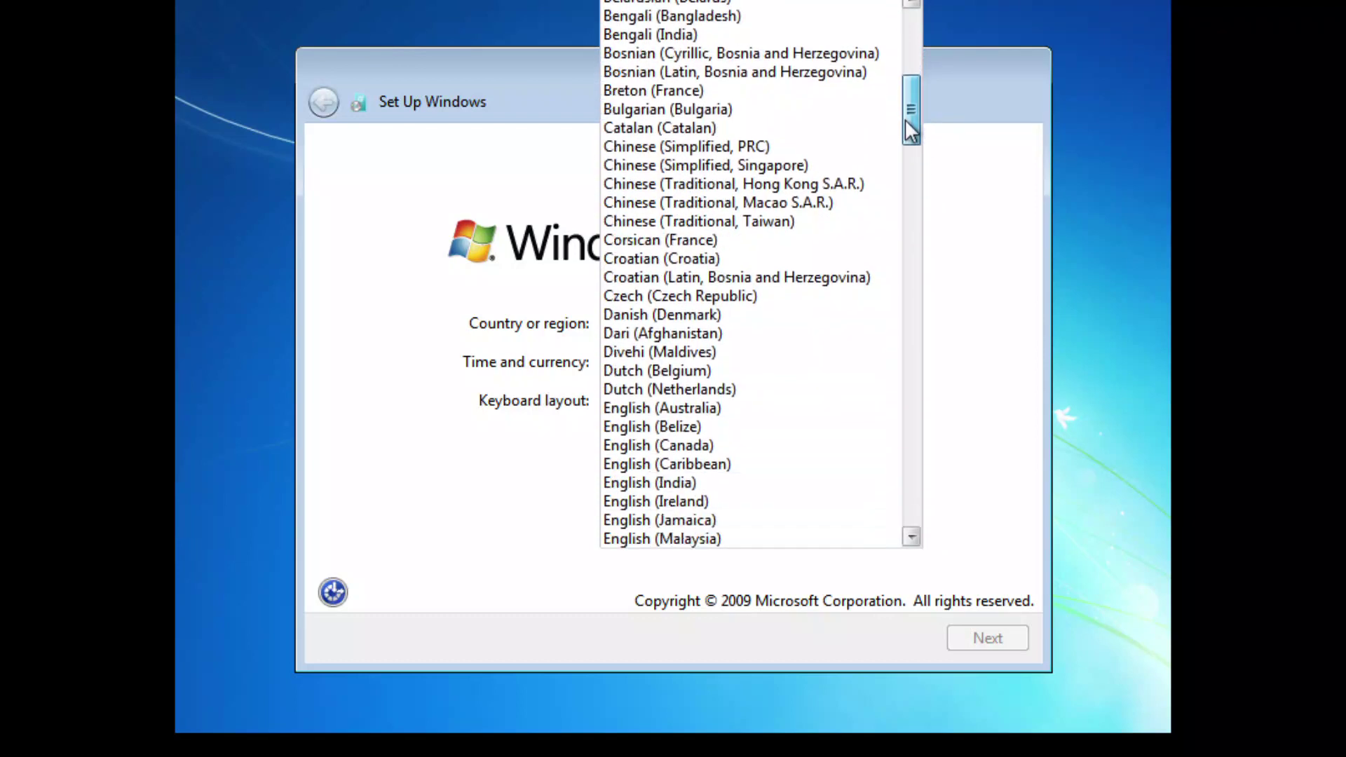
pyautogui.scroll(-3, 640, 378)
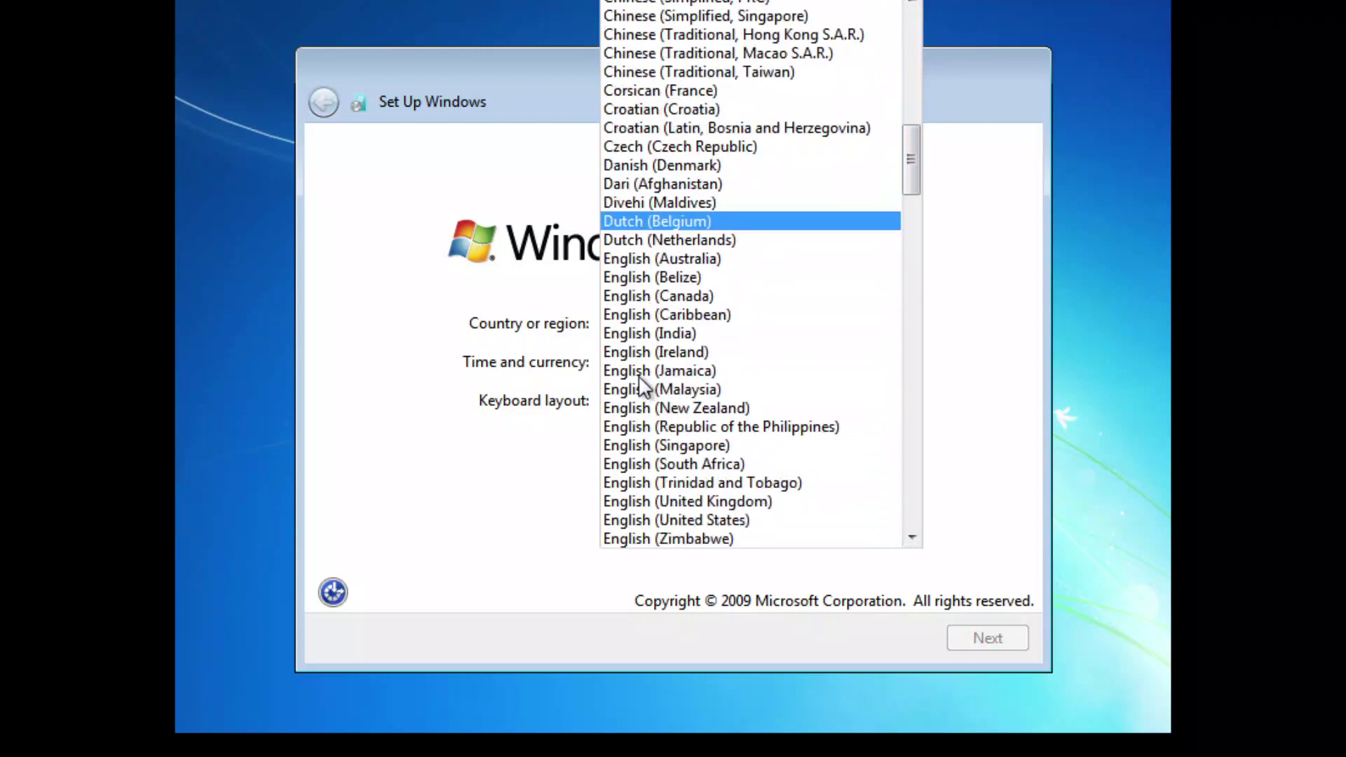
pyautogui.press('Return')
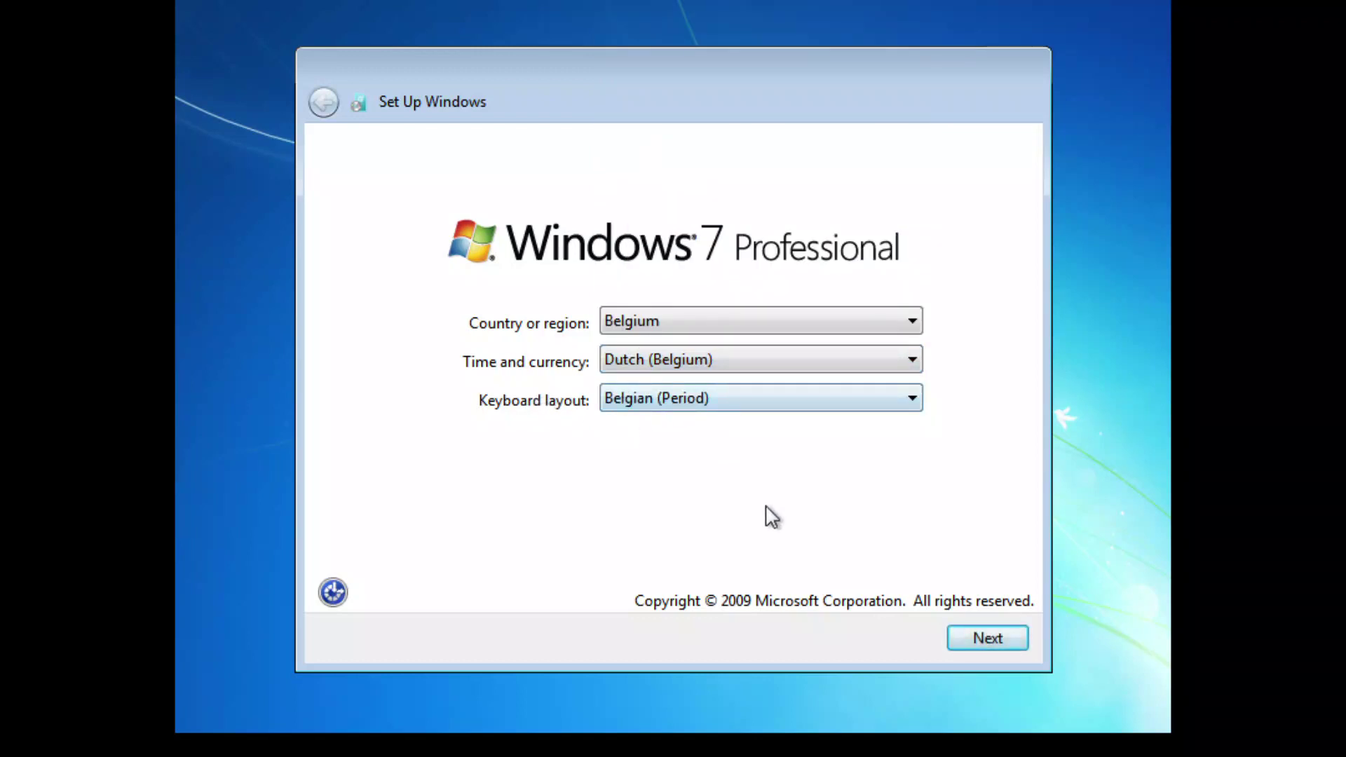
pyautogui.click(972, 640)
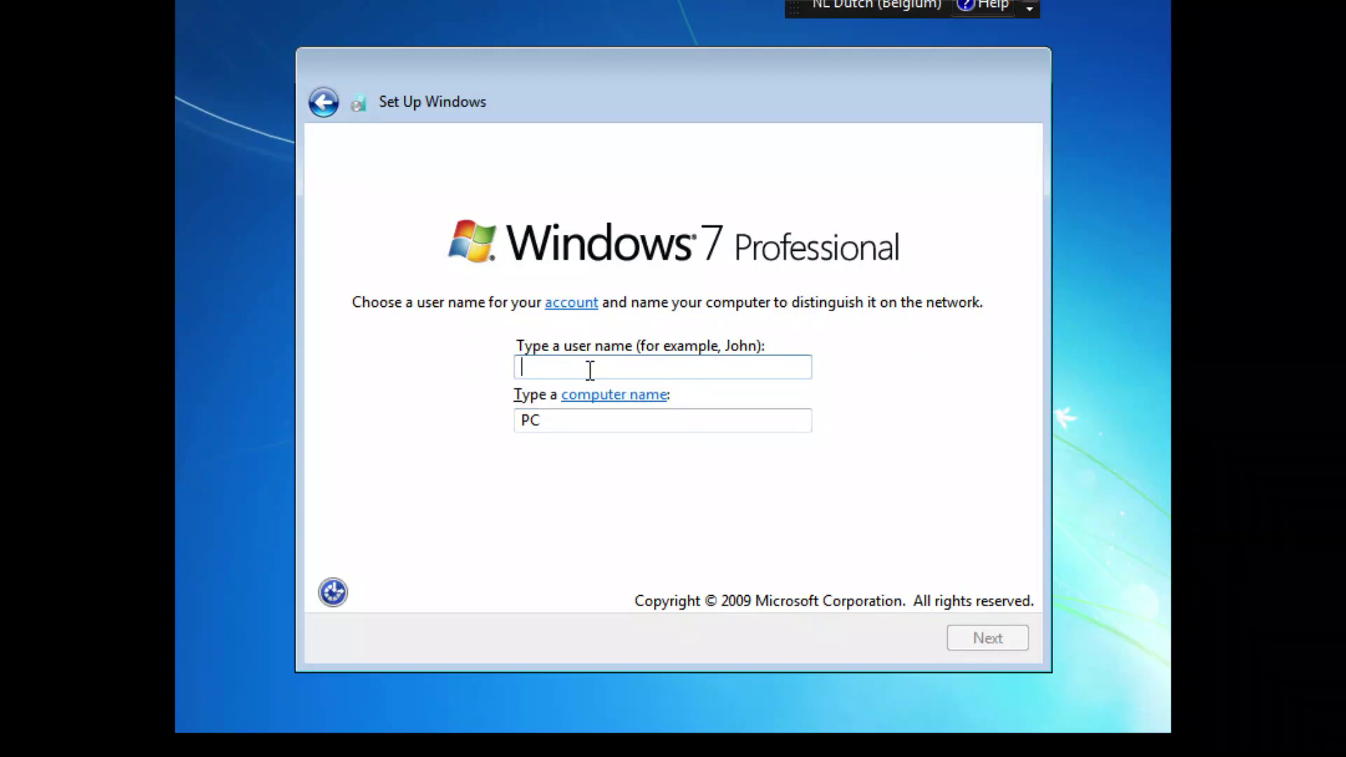
# - Enter the account's user name and accept the suggested computer name
pyautogui.write('ke')
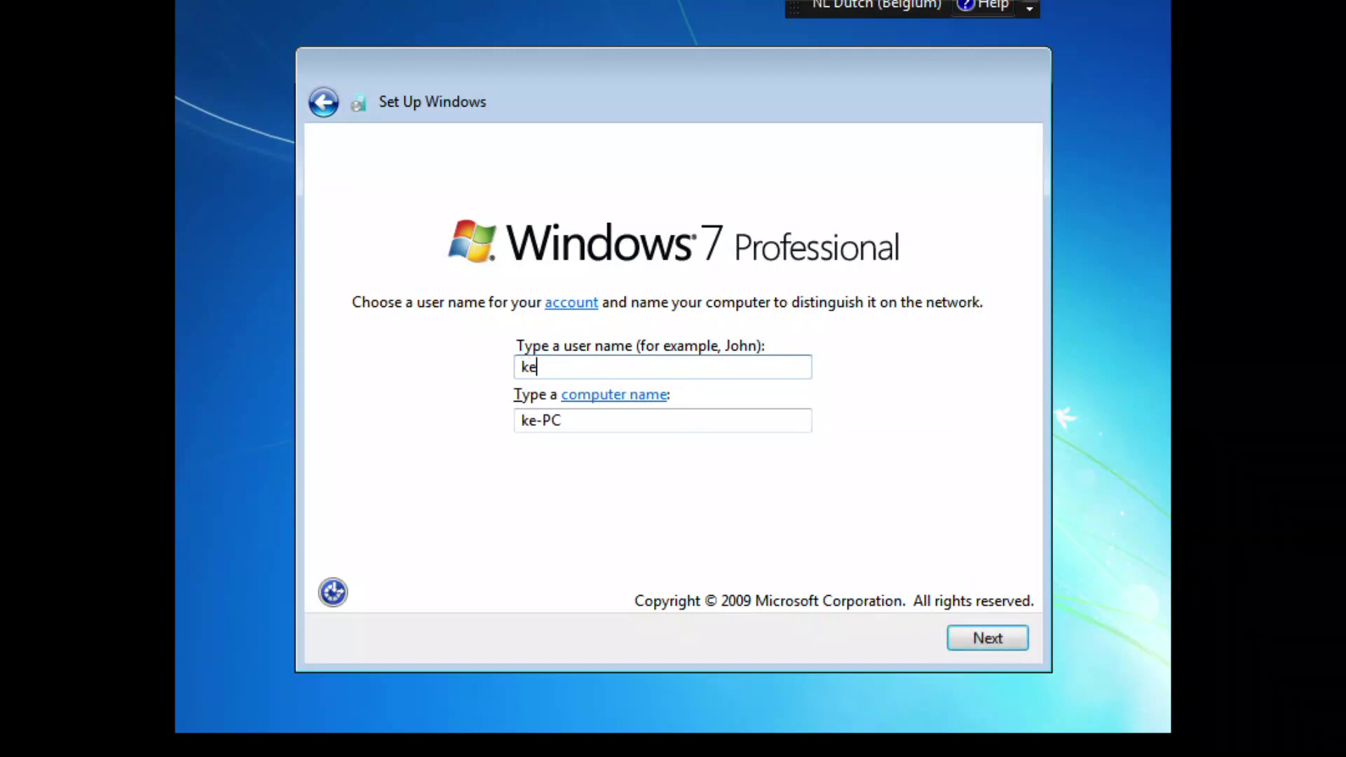
pyautogui.write('lvin')
pyautogui.click(986, 638)
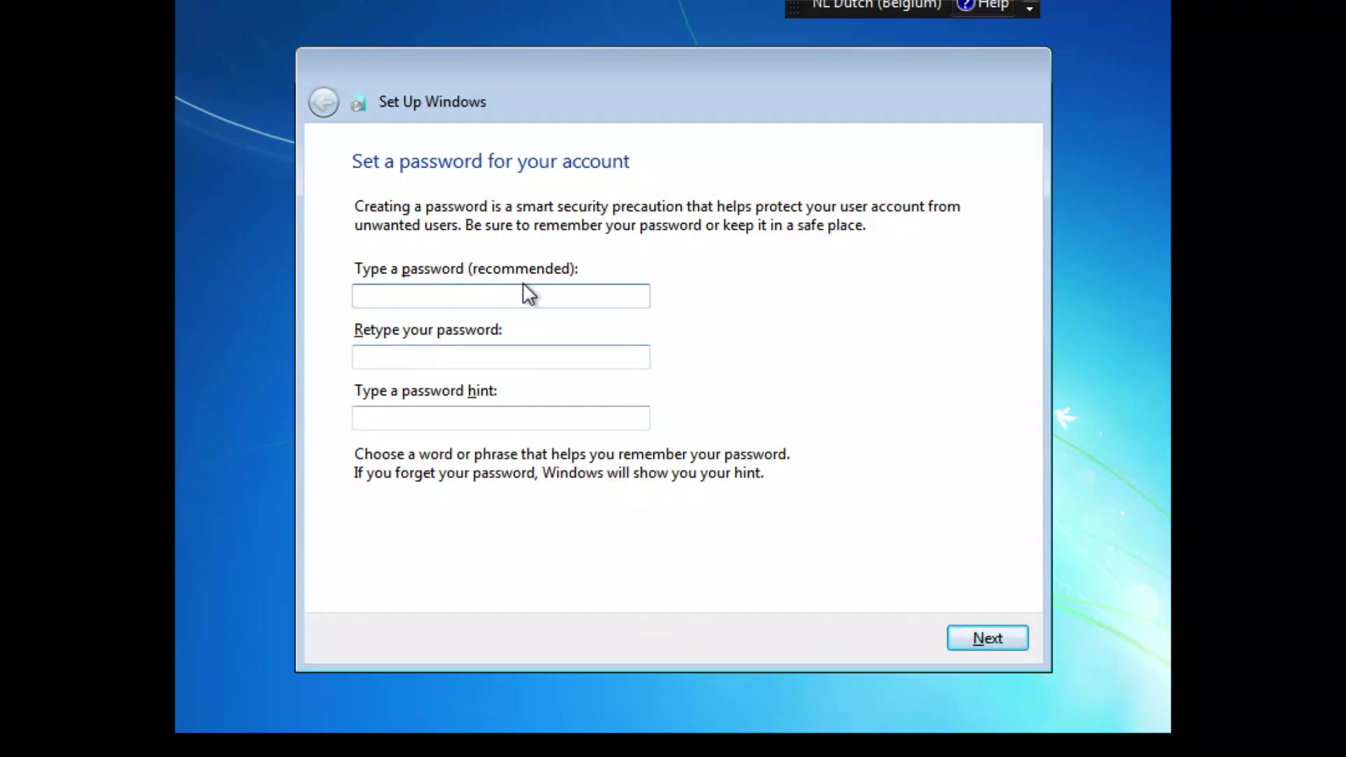
# - Enter and repeat the account password, give "jjjjj" as the password hint, and continue
pyautogui.press('alt')
pyautogui.write('••')
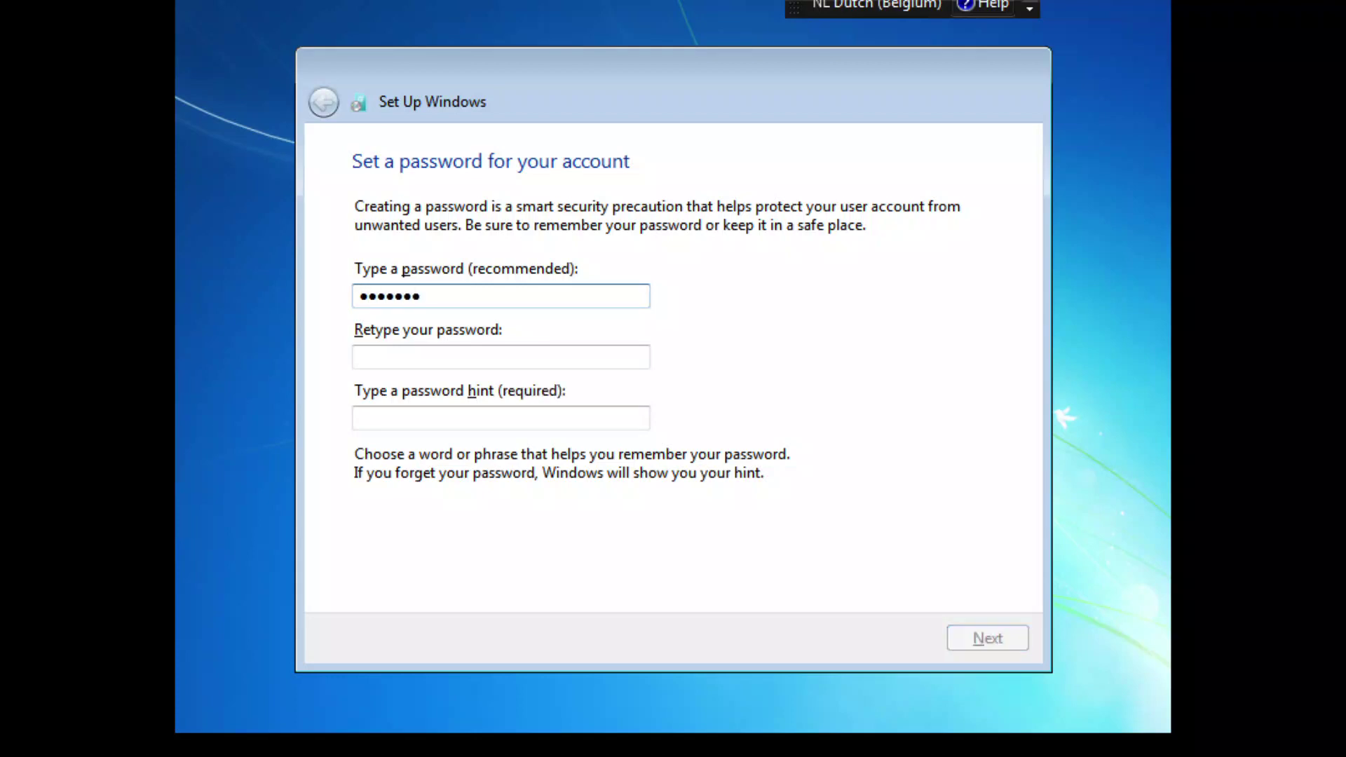
pyautogui.press('Tab')
pyautogui.write('•')
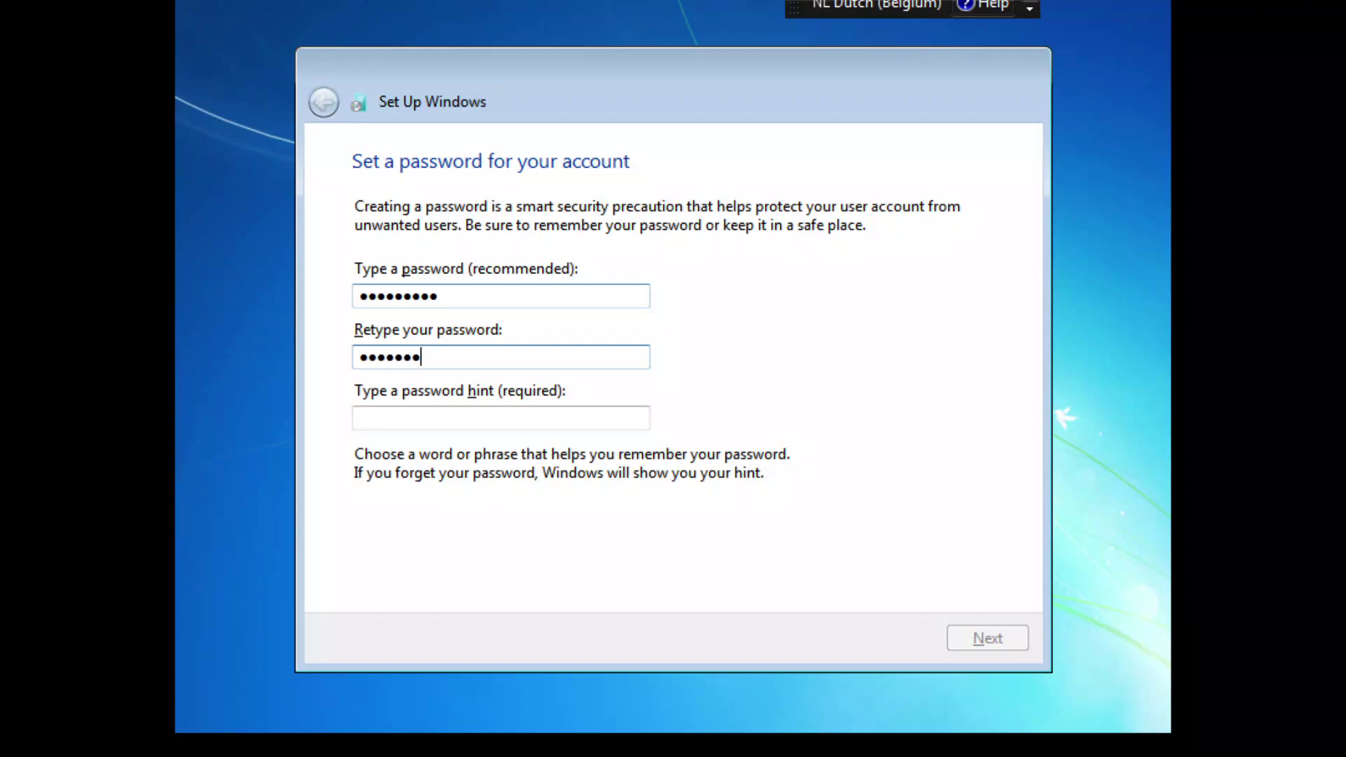
pyautogui.write('••••••••')
pyautogui.press('Tab')
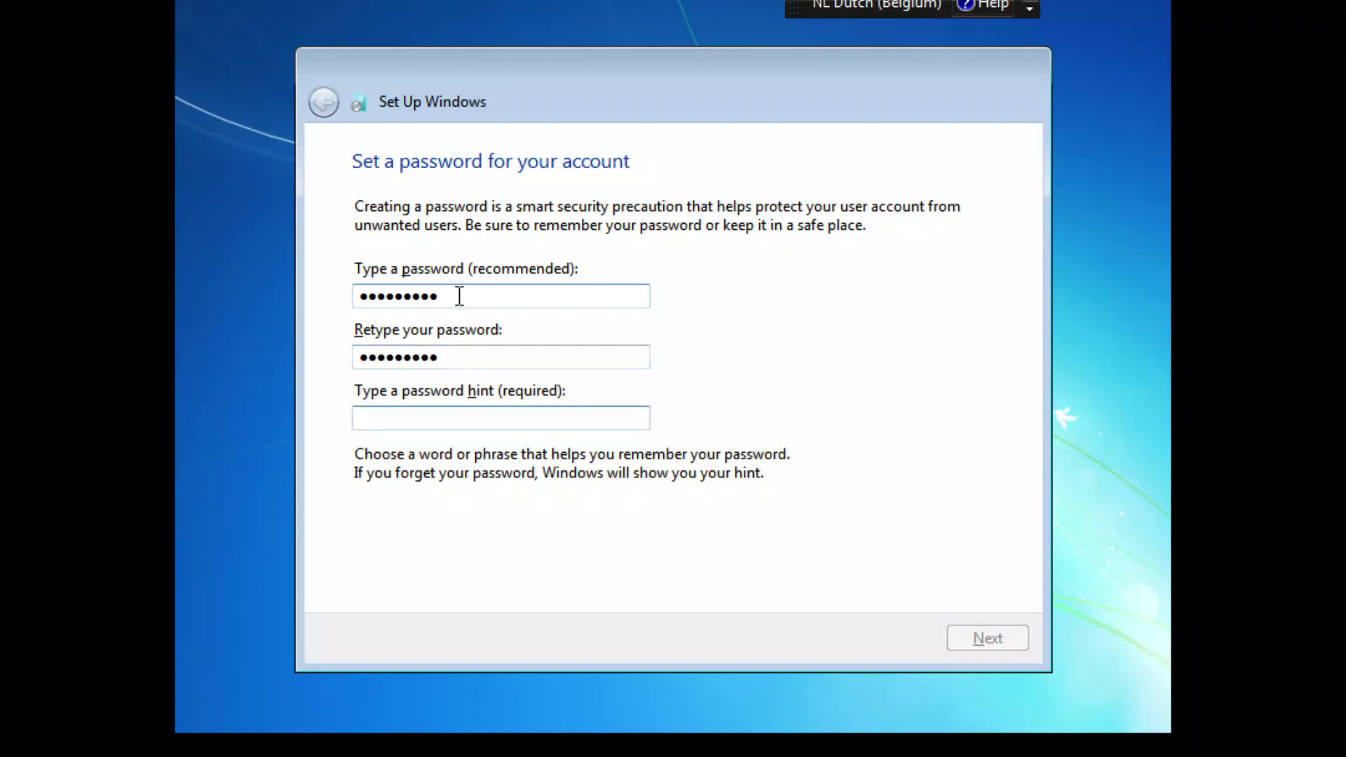
pyautogui.write('jjjjj')
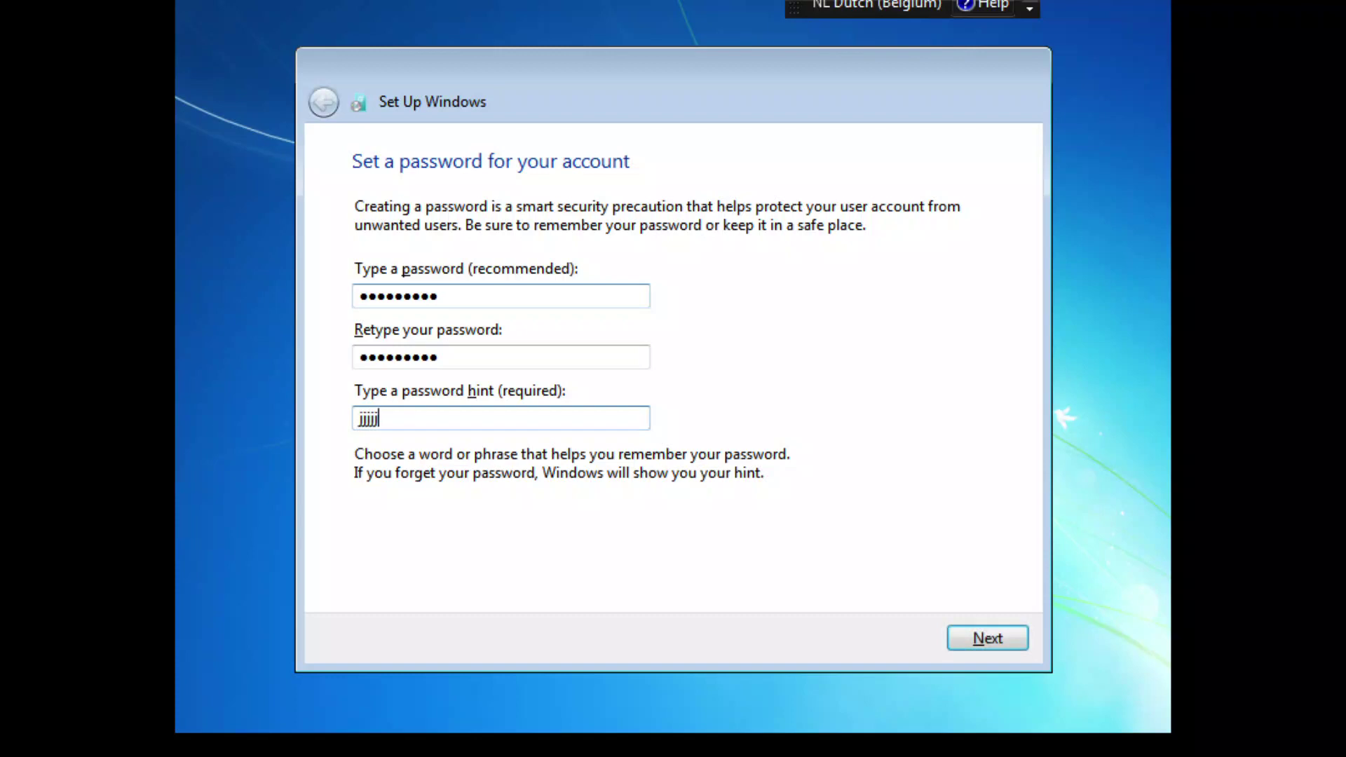
pyautogui.click(983, 639)
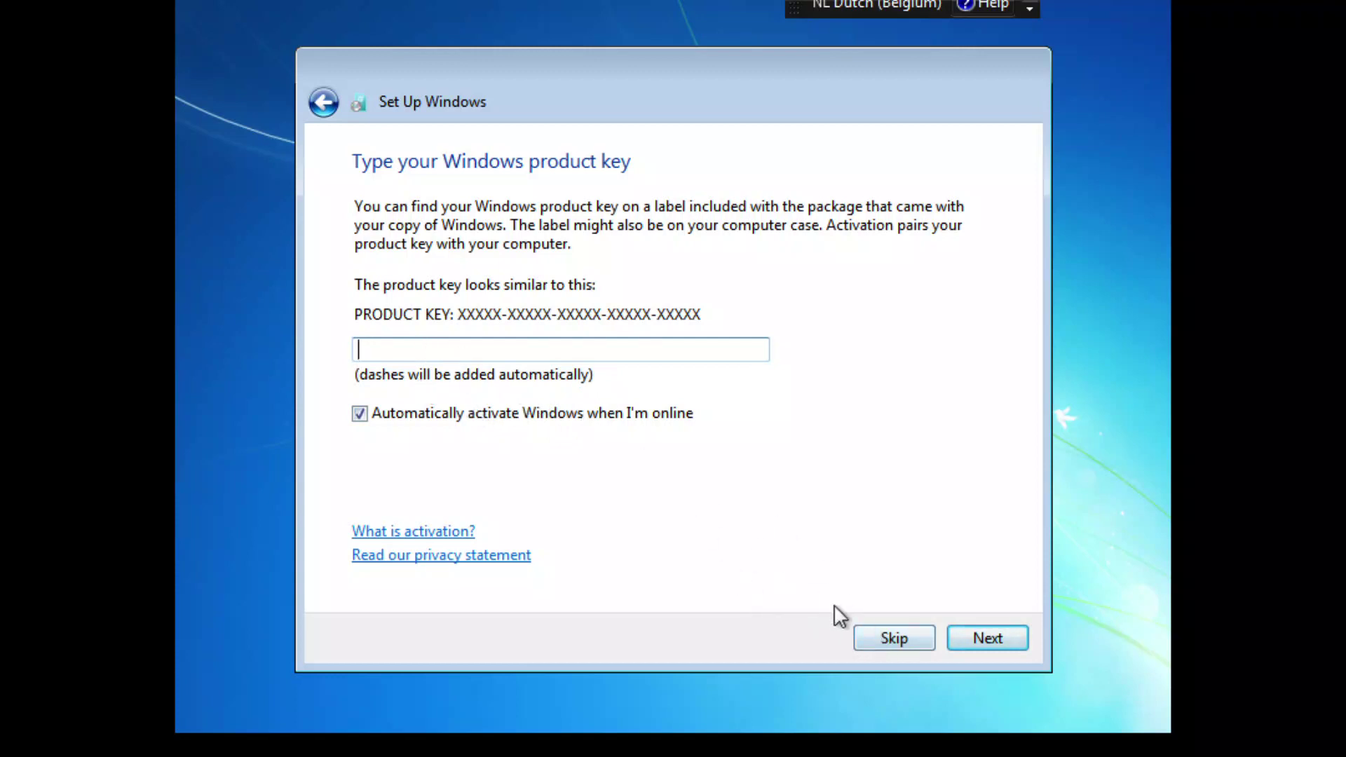
# - Skip the Windows product key and use the recommended protection and update settings
pyautogui.click(881, 638)
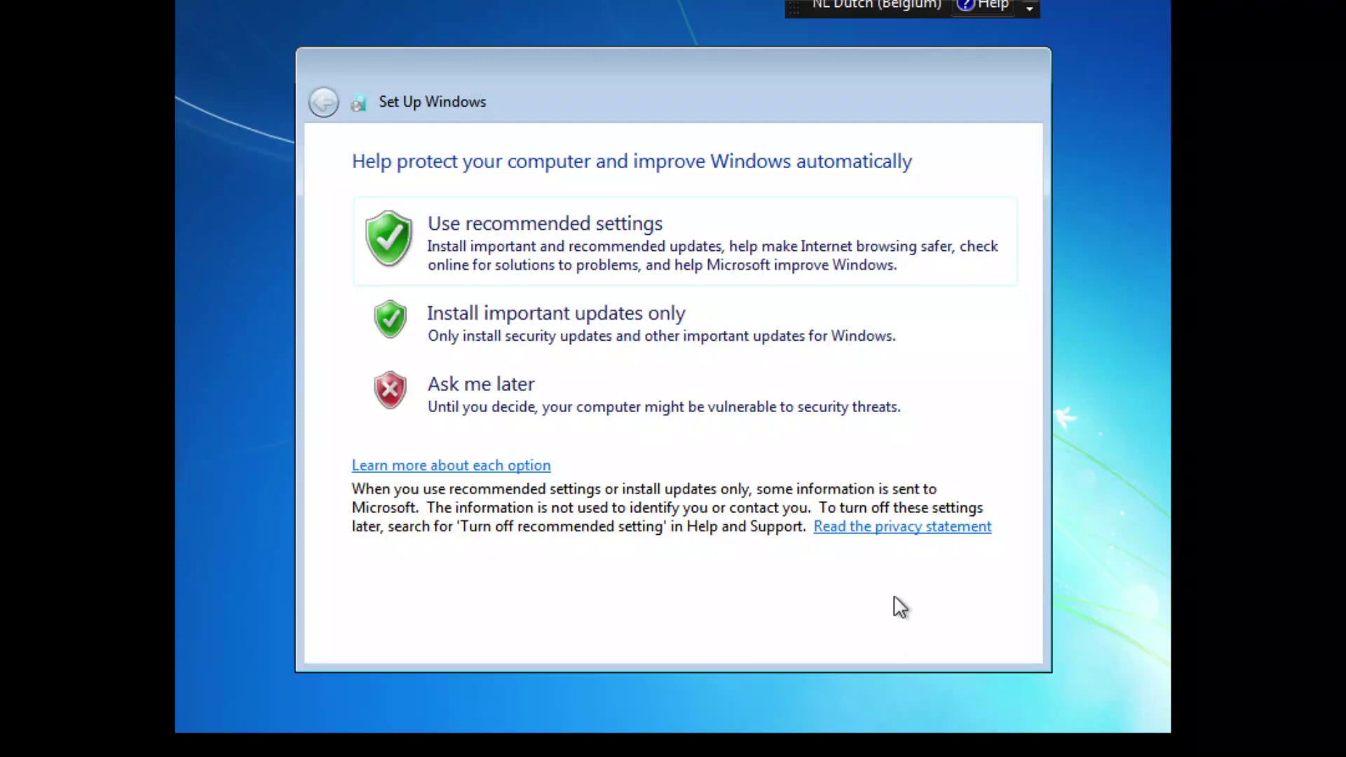
pyautogui.click(569, 274)
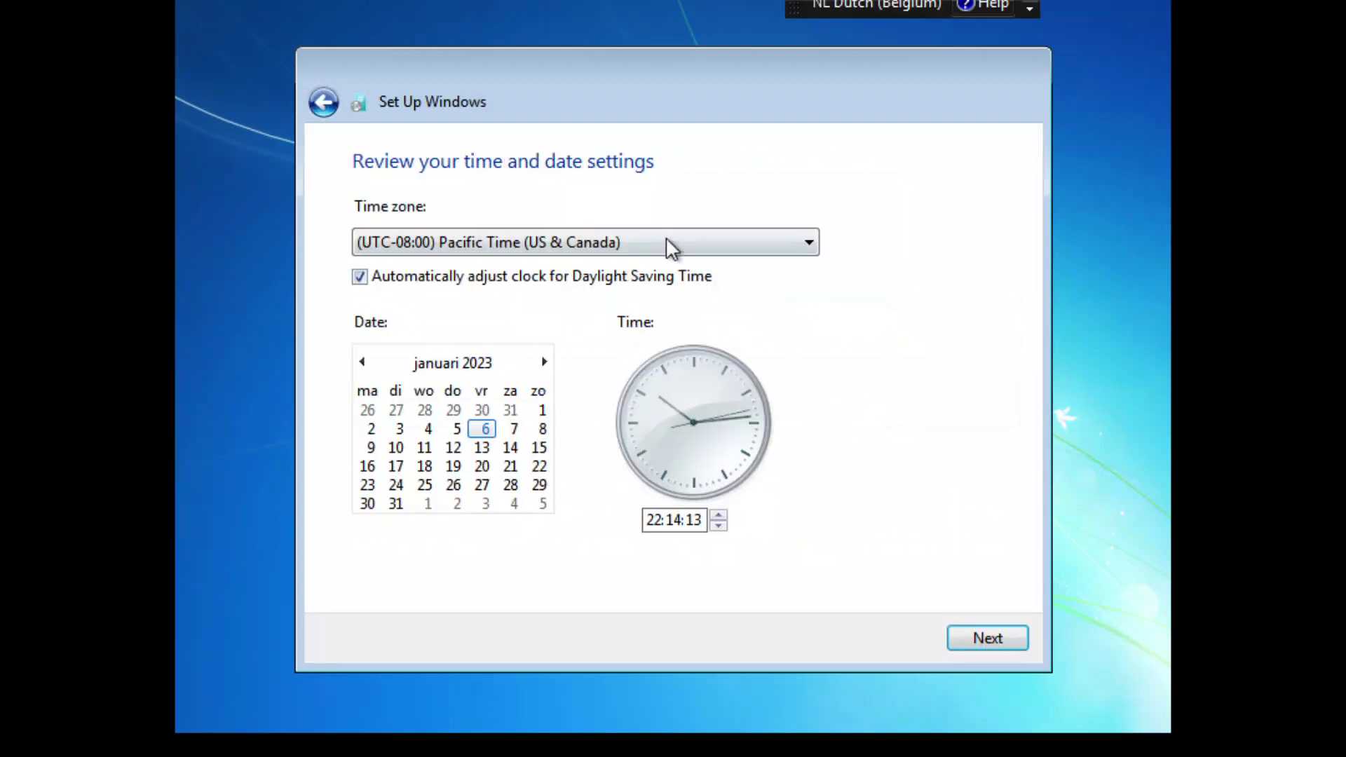
# - Set the time zone to (UTC+01:00) Brussels, Copenhagen, Madrid, Paris and complete the rest of the Windows setup
pyautogui.click(649, 245)
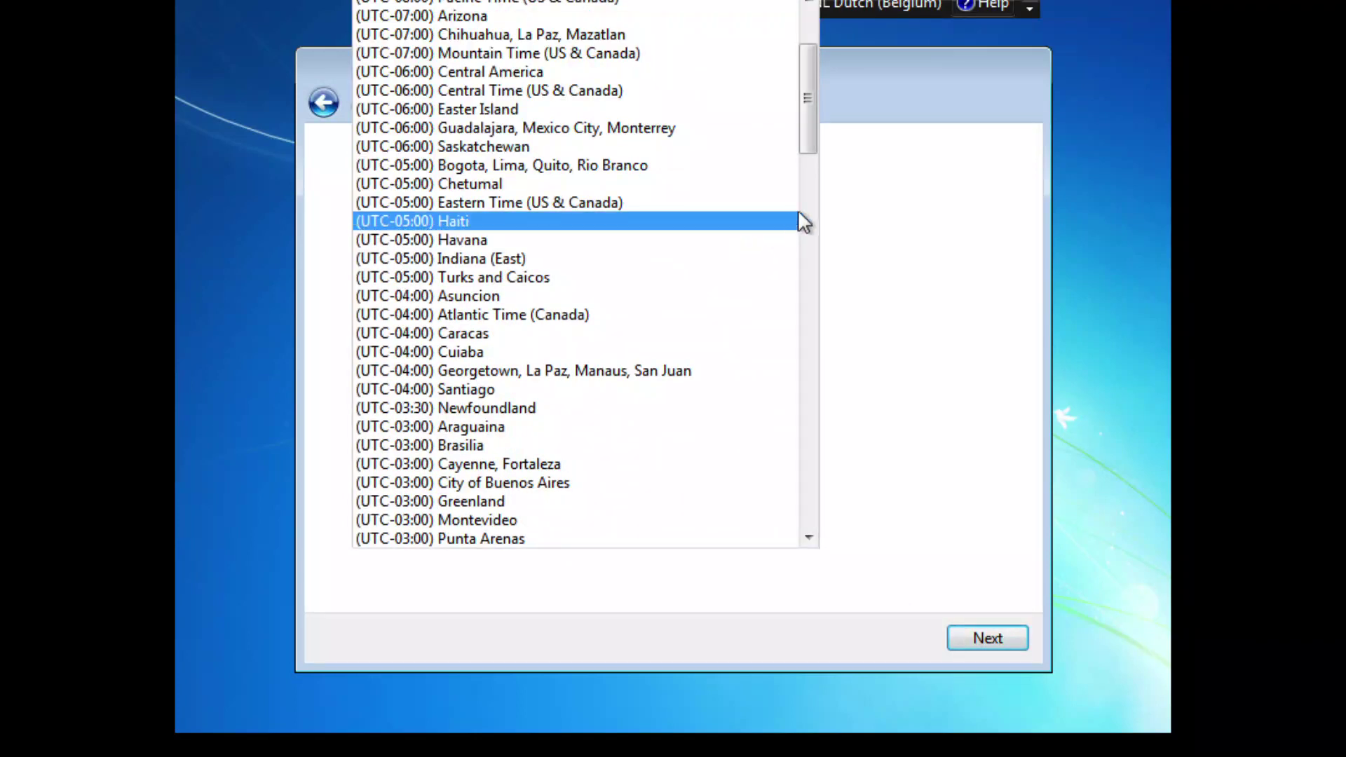
pyautogui.moveTo(806, 141); pyautogui.dragTo(809, 296)
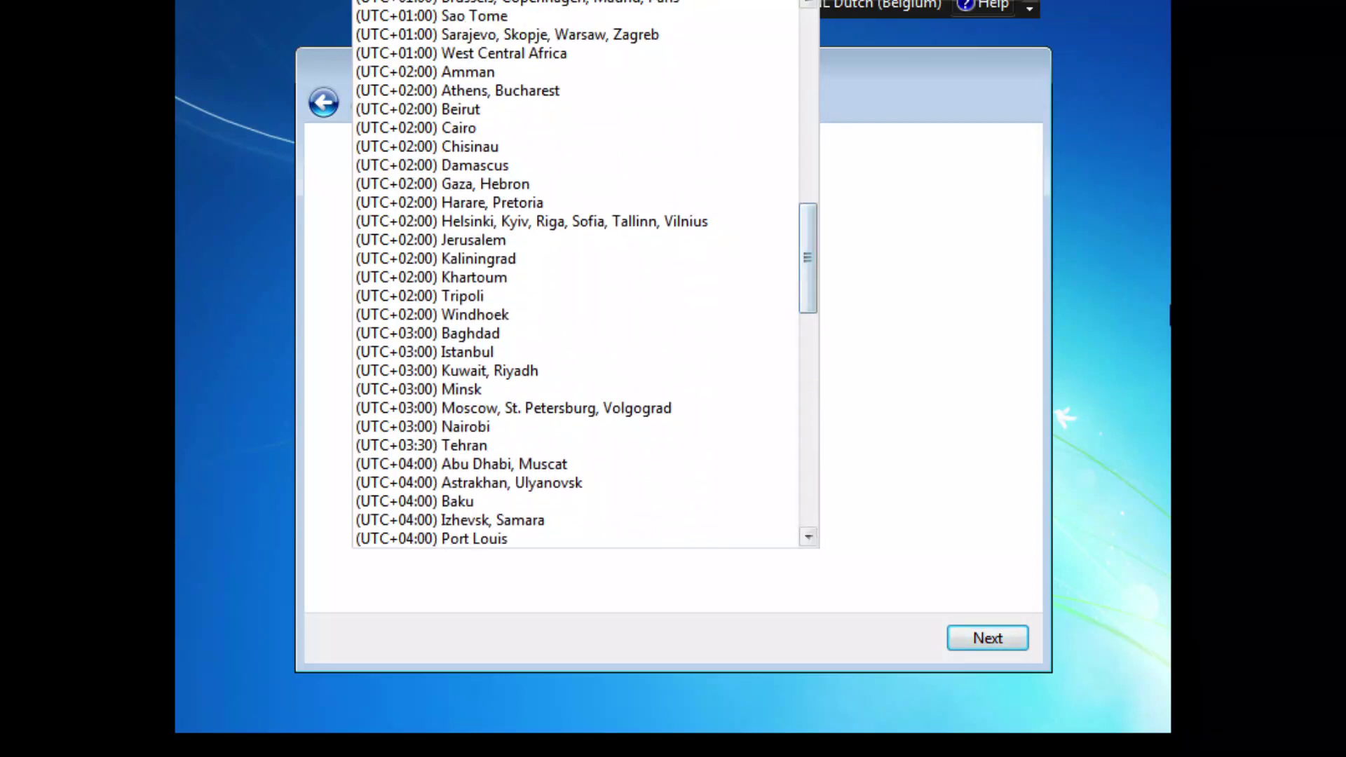
pyautogui.press('Escape')
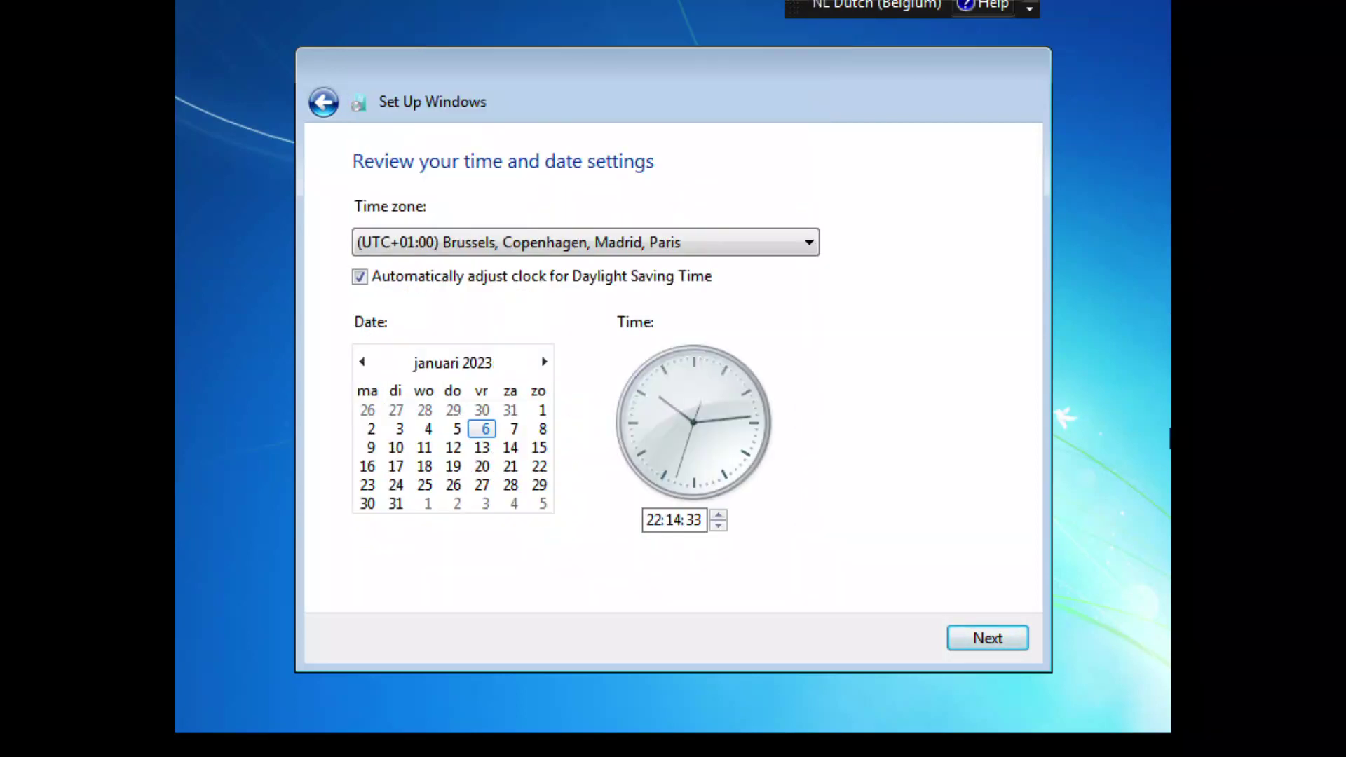
pyautogui.click(983, 638)
pyautogui.click(517, 313)
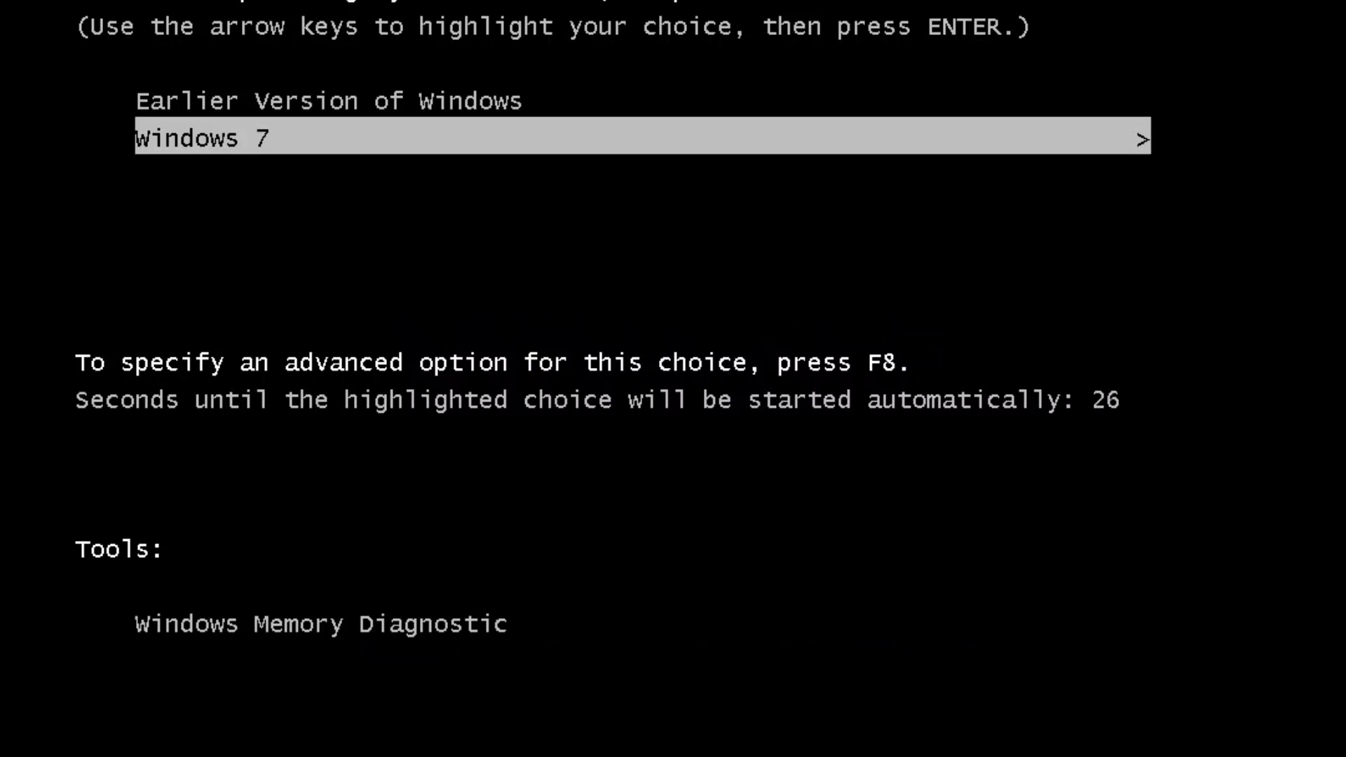
# - Boot Windows 7 and start the VMware Tools installation from its CD with setup64.exe, allowing it to make changes
pyautogui.press('Return')
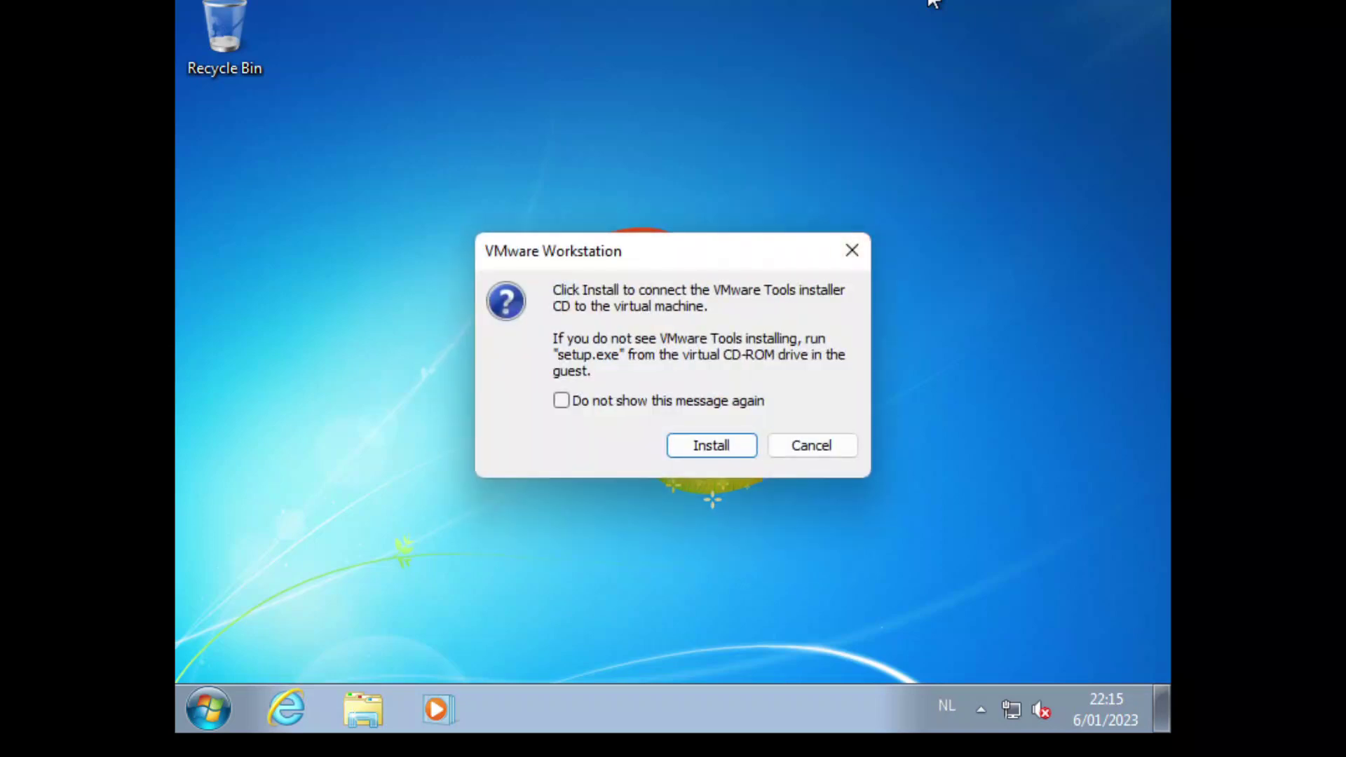
pyautogui.press('Return')
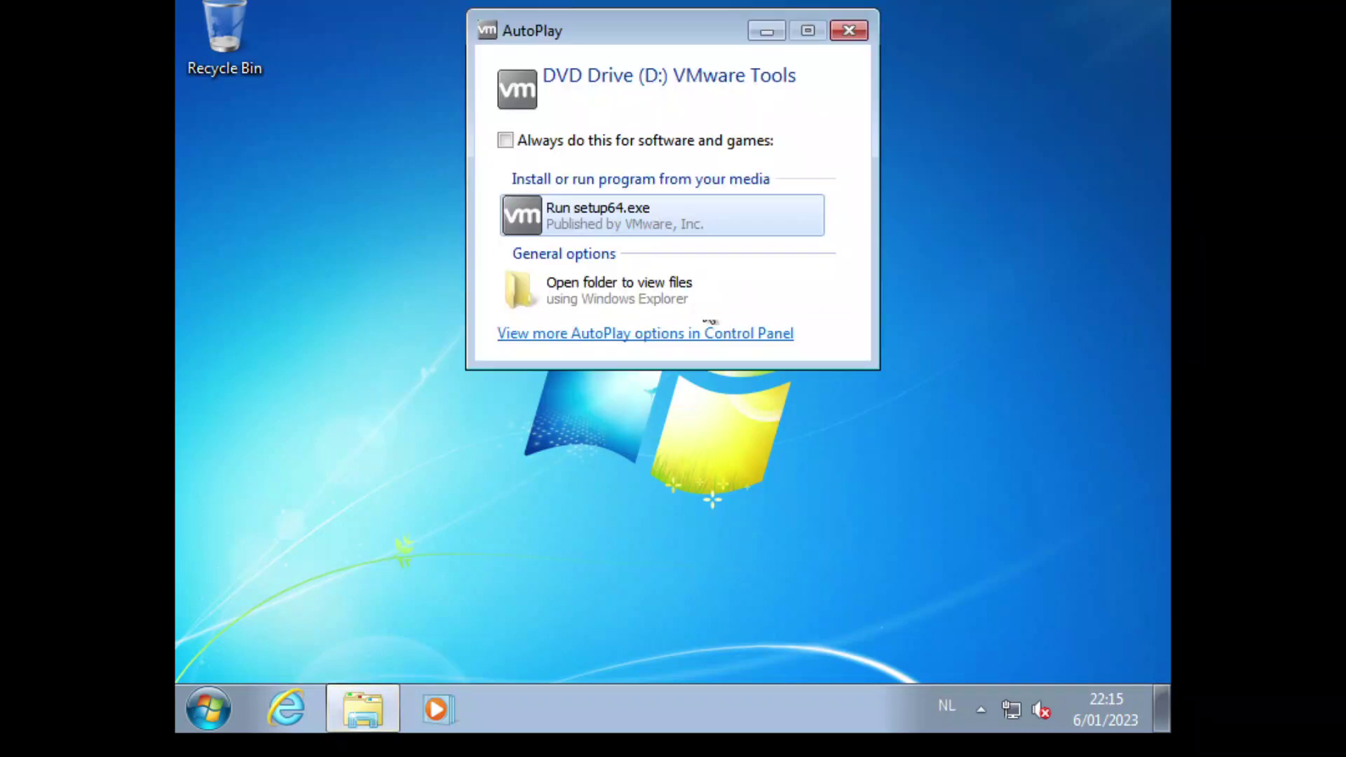
pyautogui.click(605, 228)
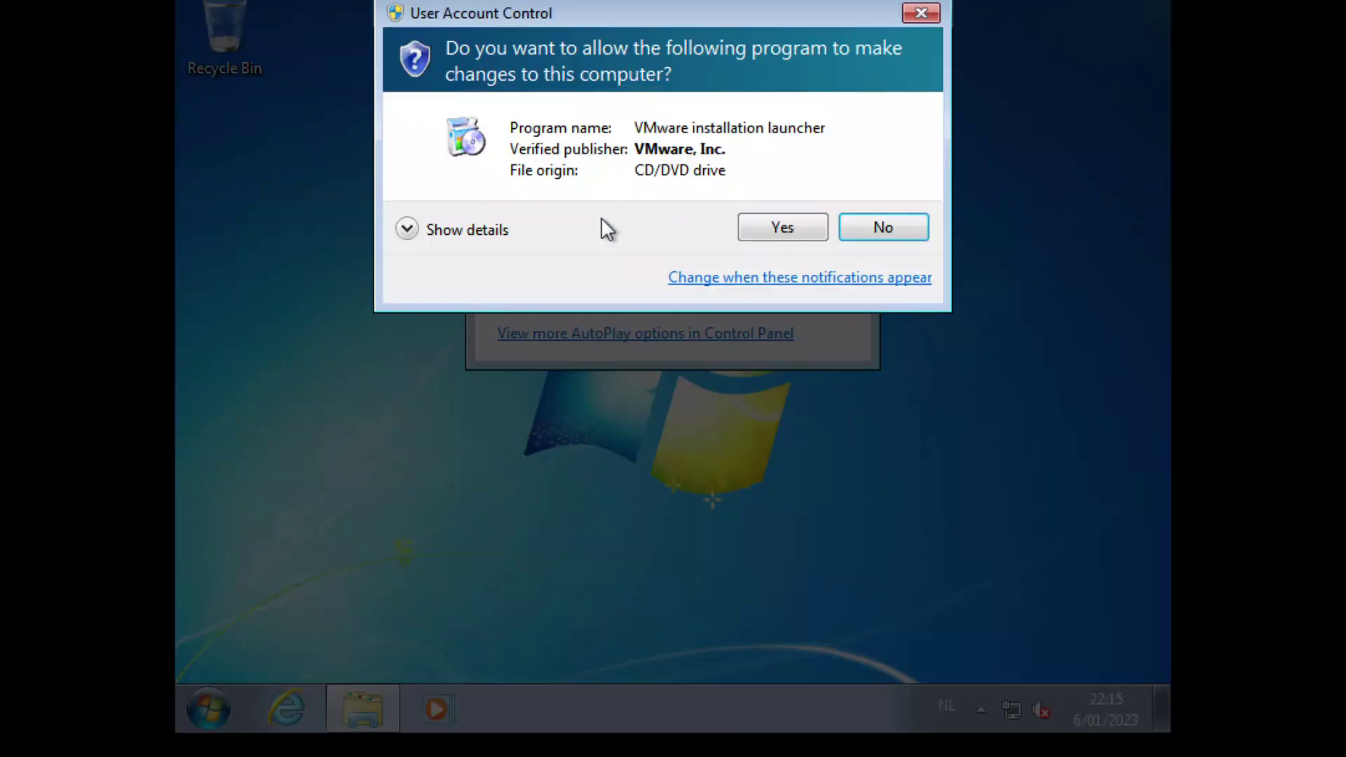
pyautogui.click(775, 236)
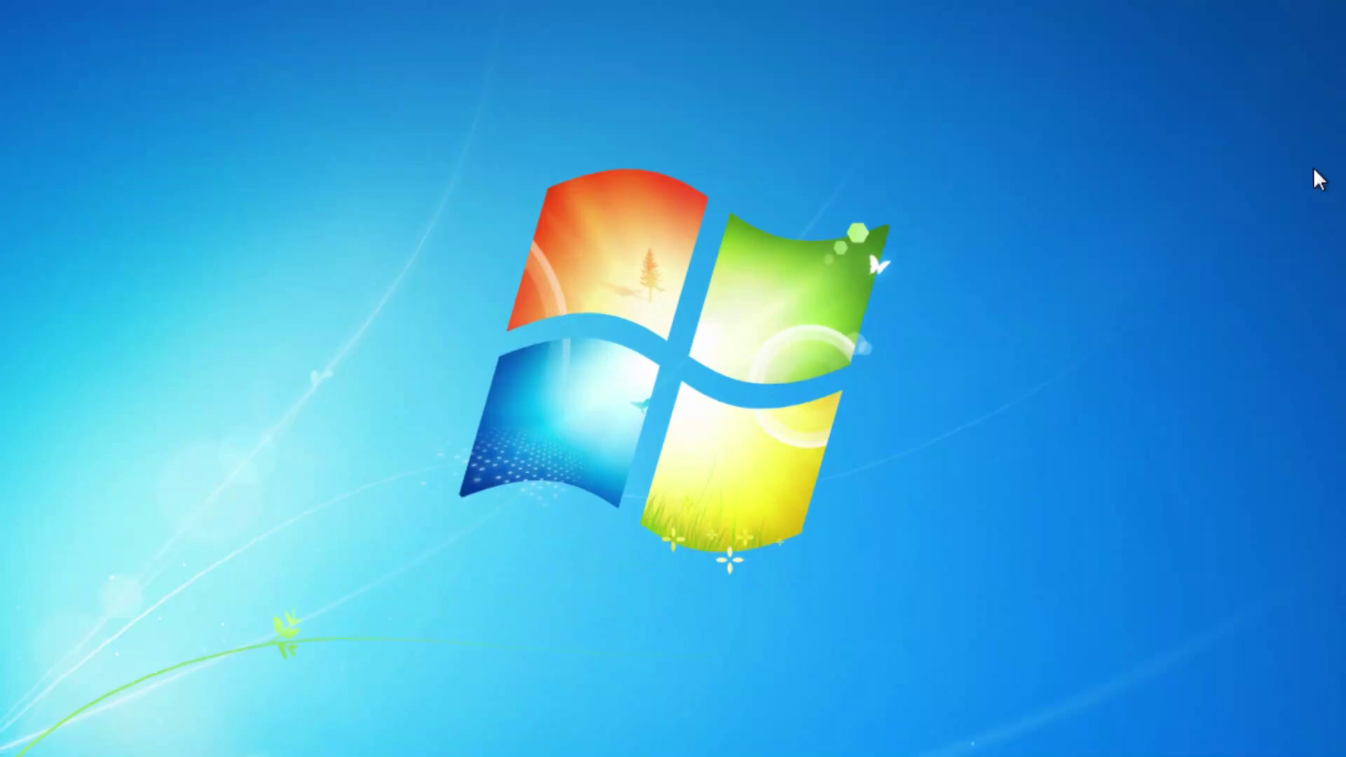
# - Restart Windows 7 and boot the "Earlier Version of Windows" entry from Windows Boot Manager
pyautogui.press('super')
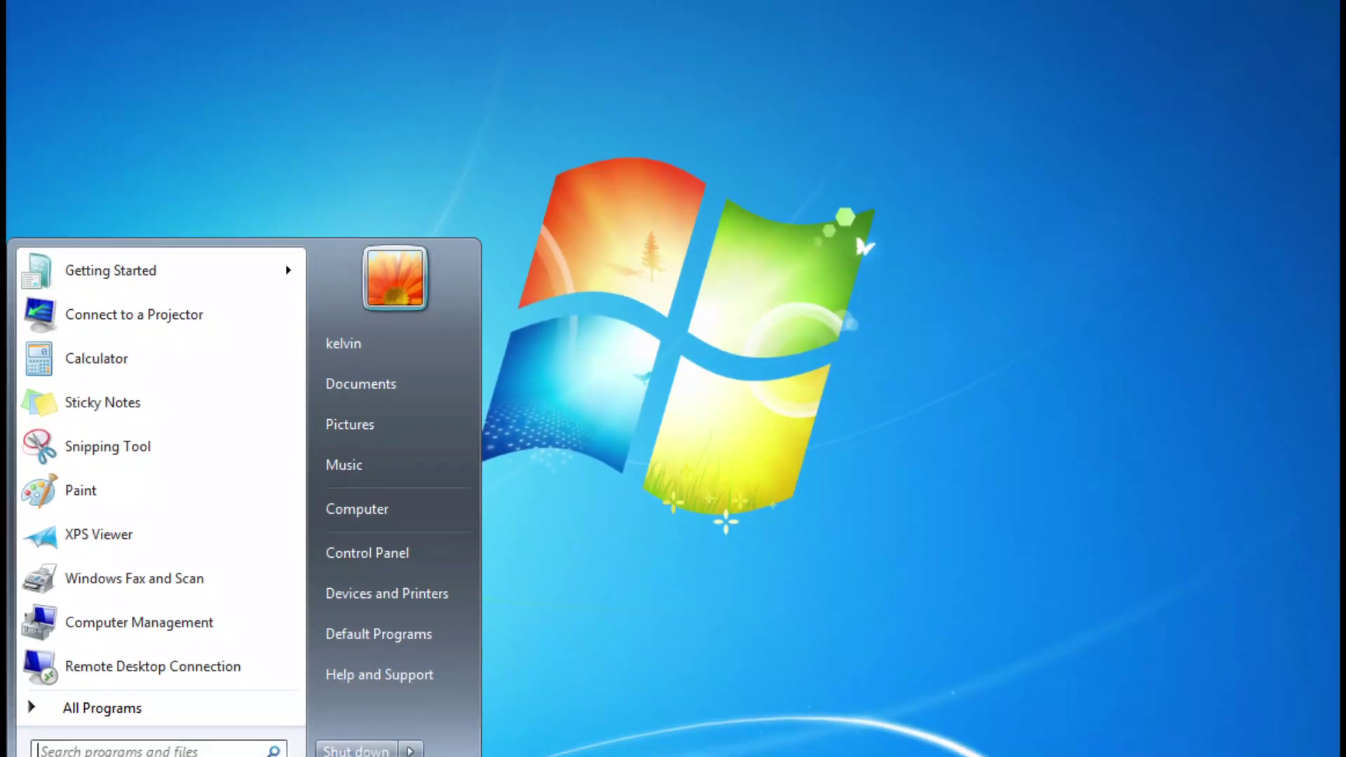
pyautogui.click(428, 712)
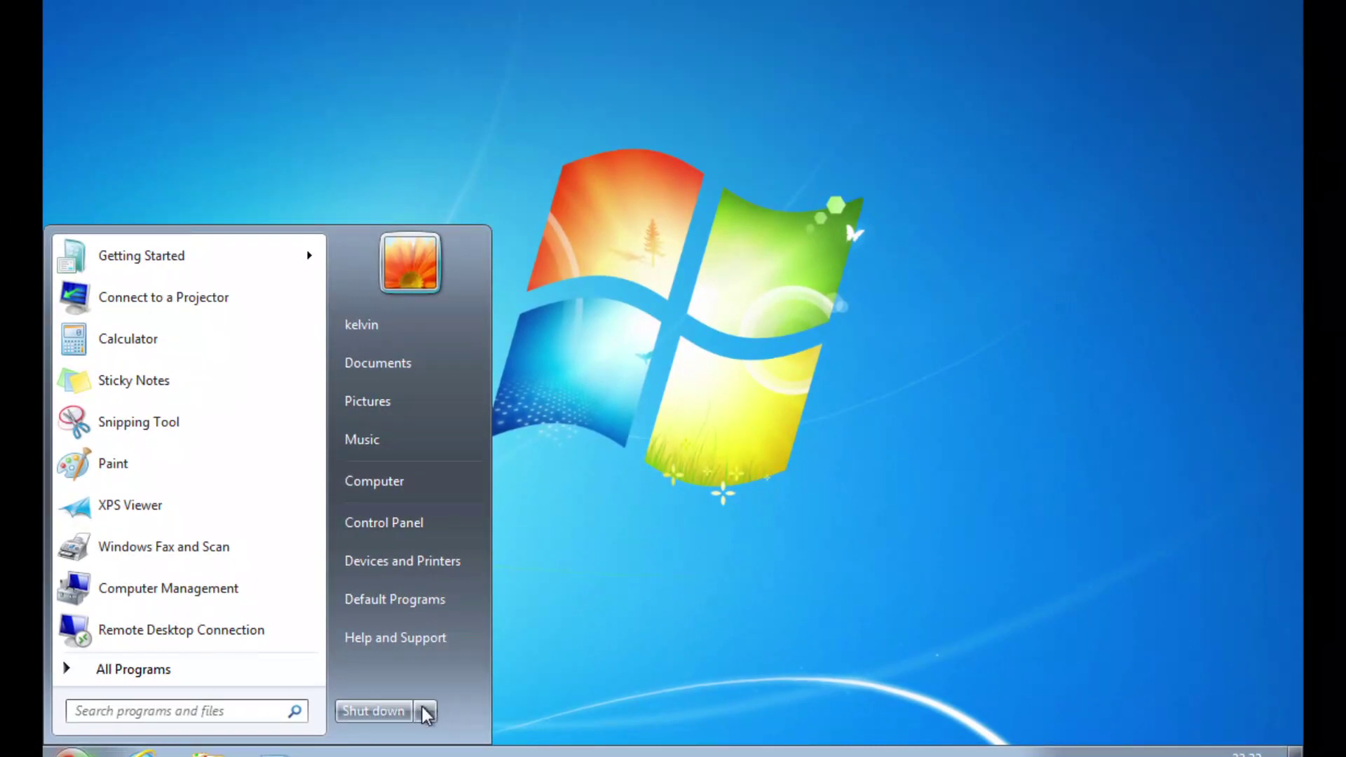
pyautogui.moveTo(427, 713)
pyautogui.click(494, 663)
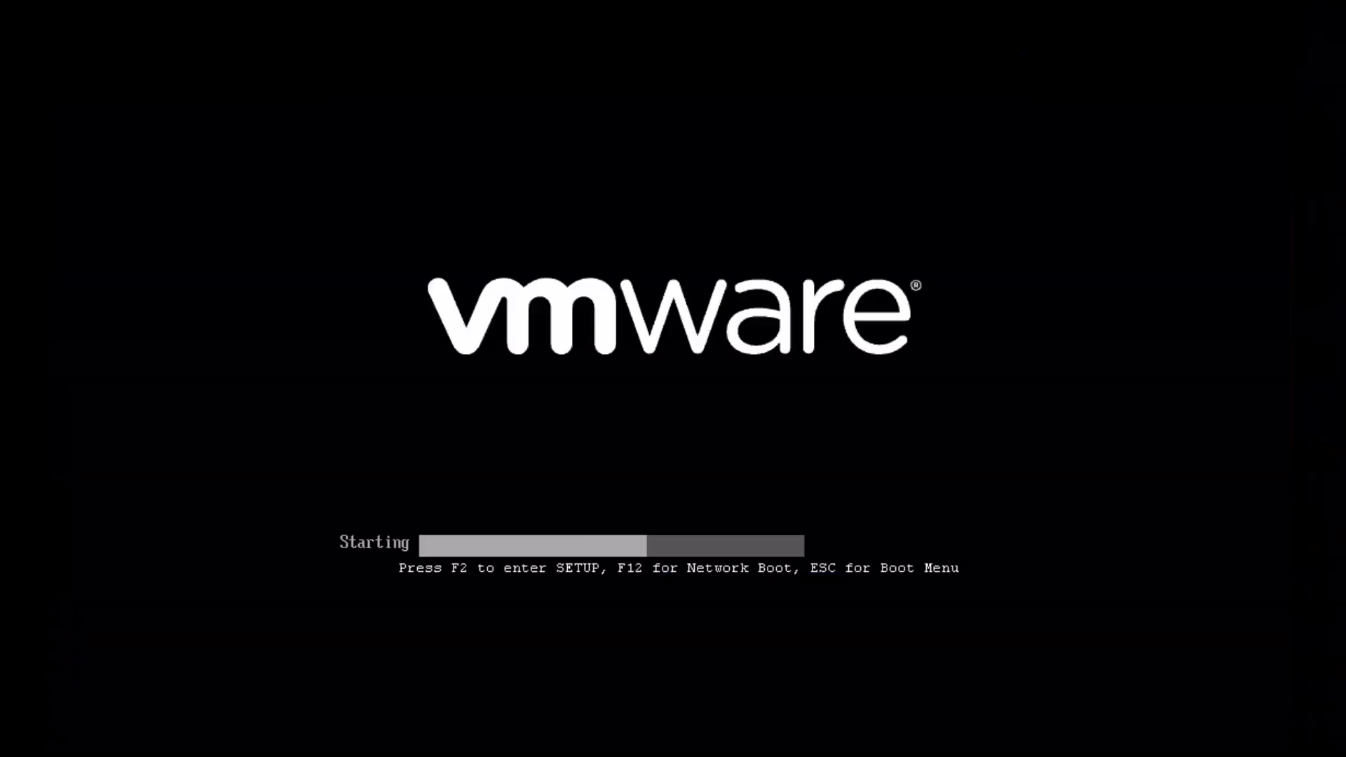
pyautogui.press('Up')
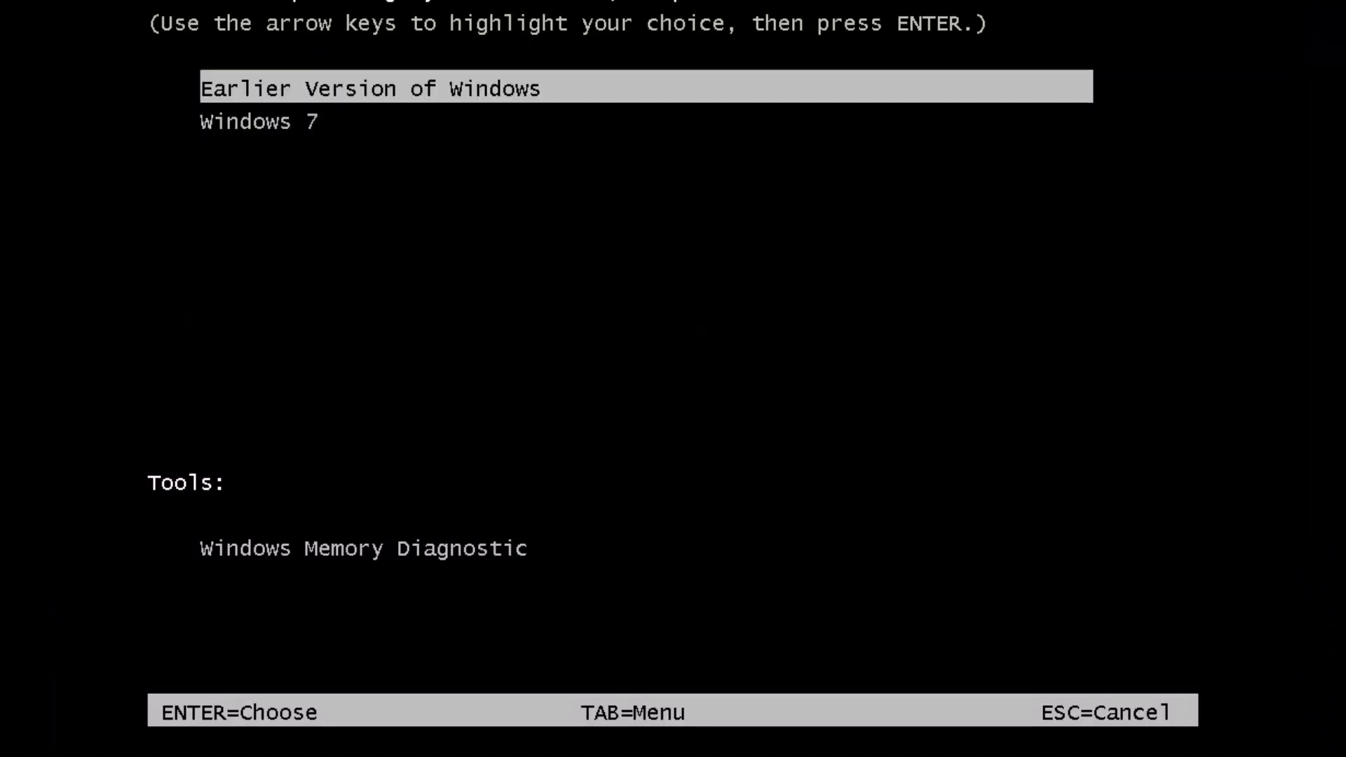
pyautogui.press('Return')
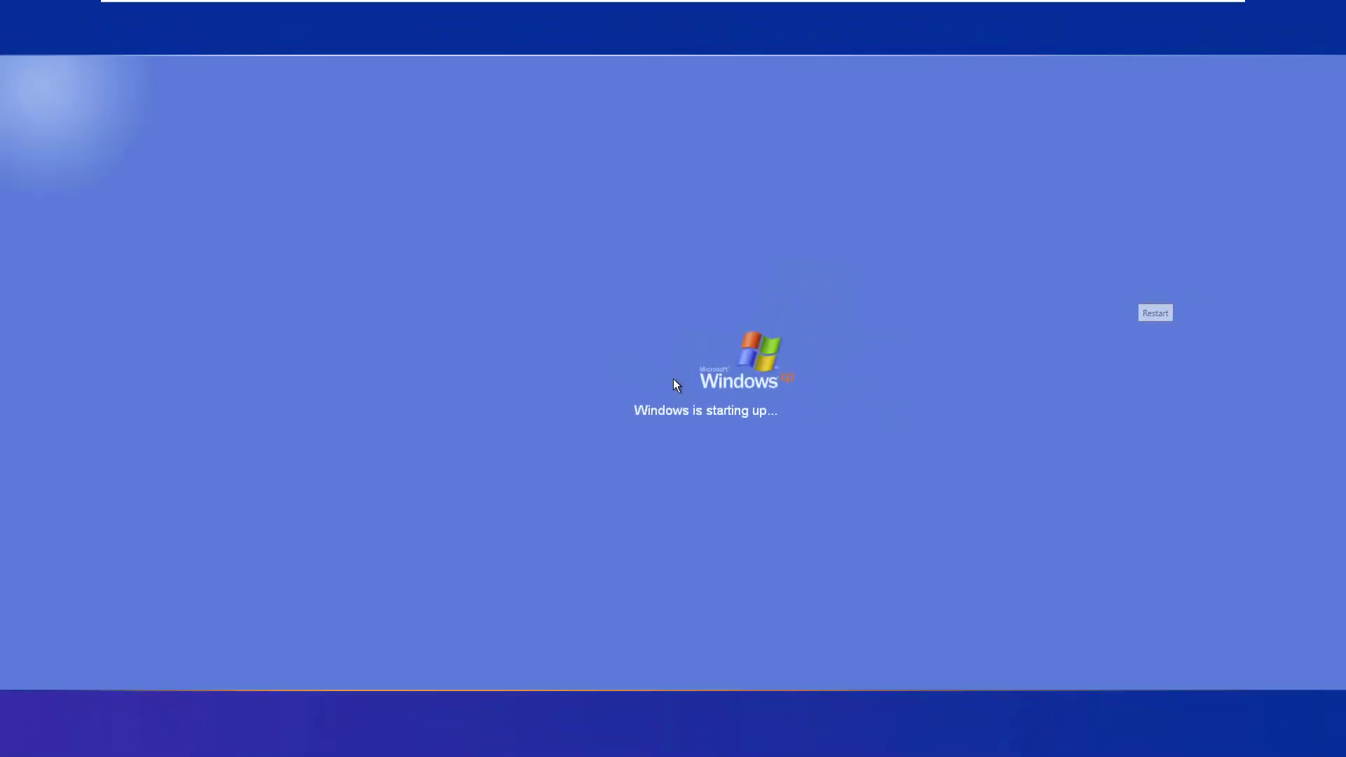
# - Restart the computer from Windows XP and choose Windows 7 in Windows Boot Manager
pyautogui.click(716, 397)
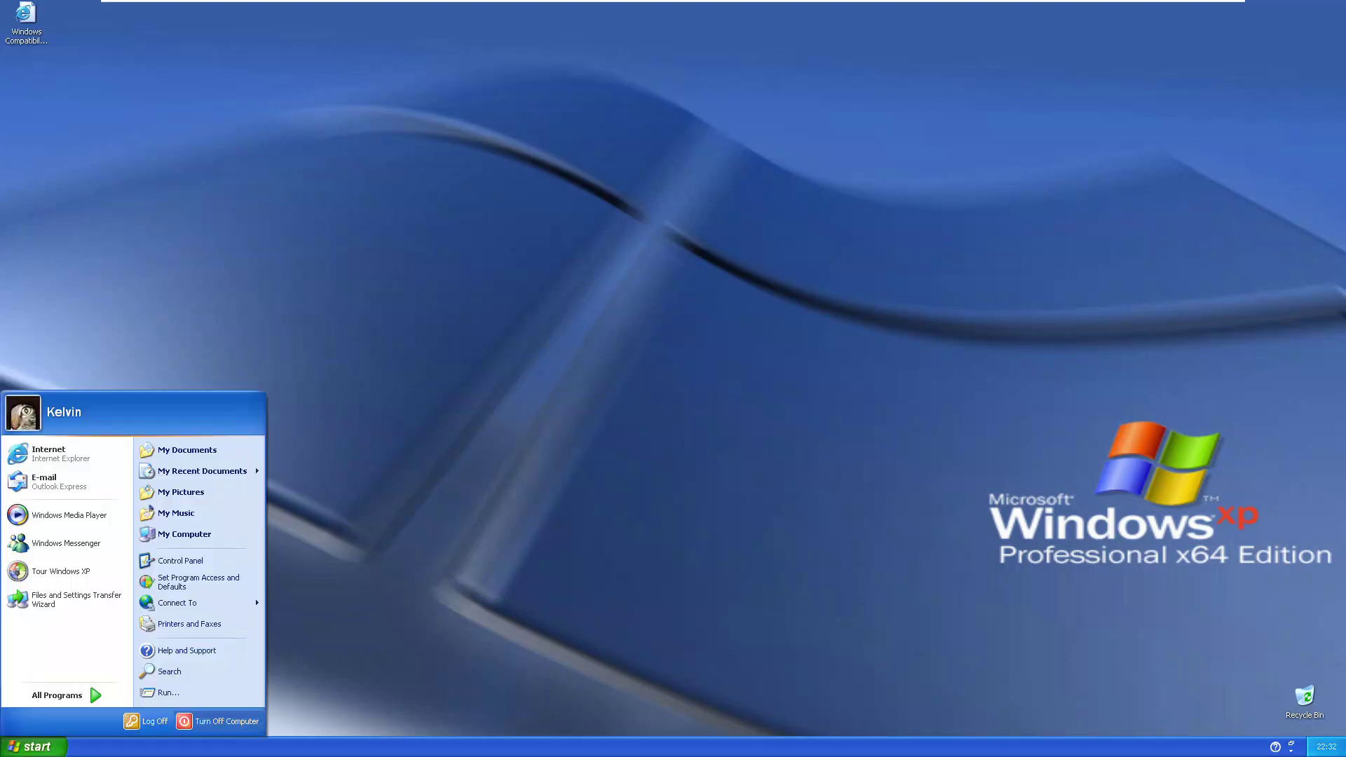
pyautogui.click(183, 722)
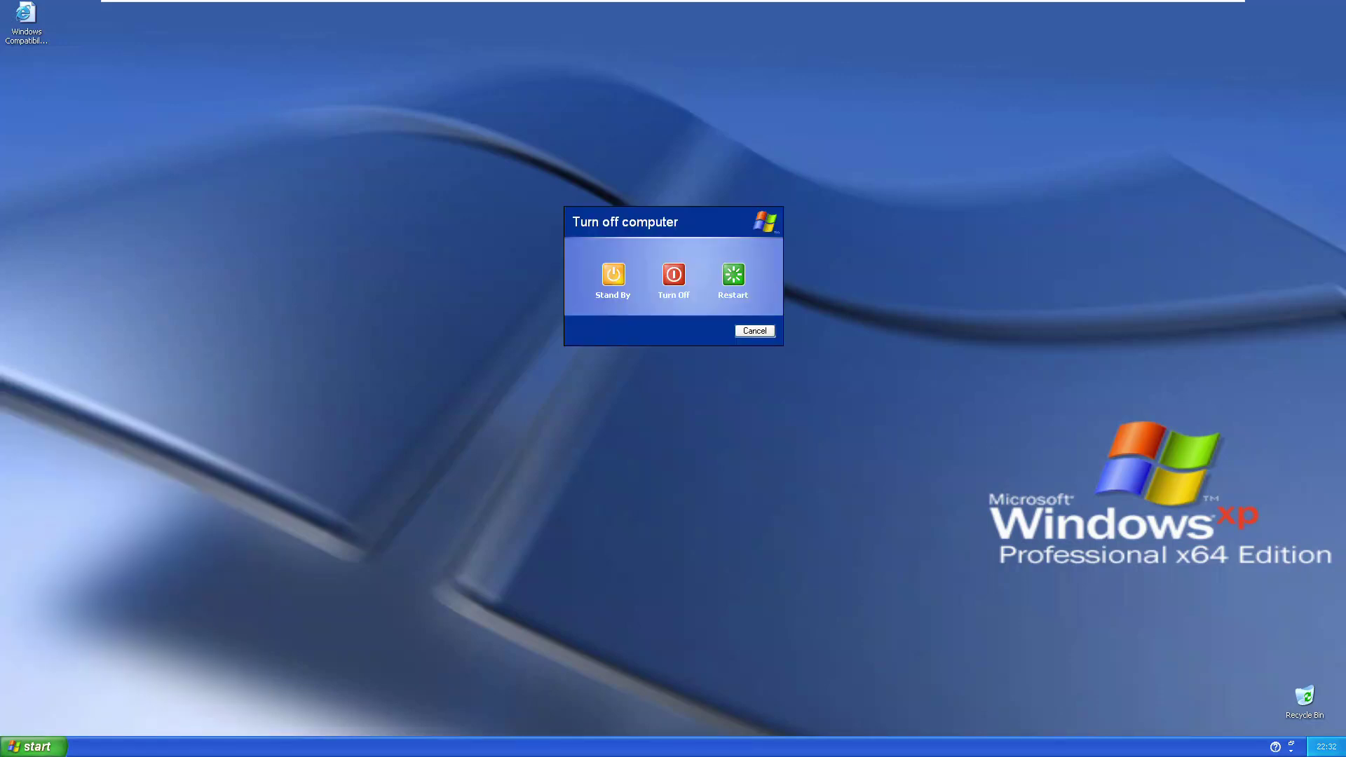
pyautogui.click(733, 275)
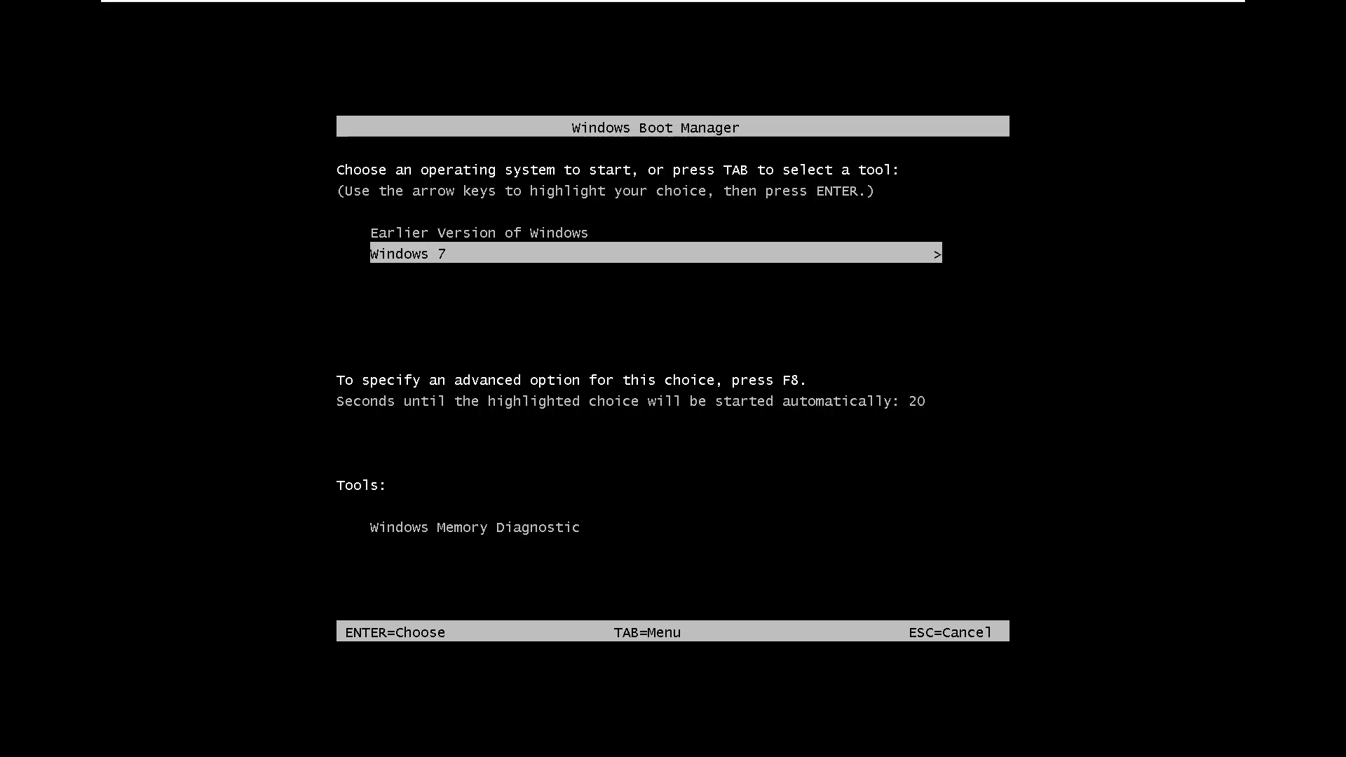
pyautogui.press('Return')
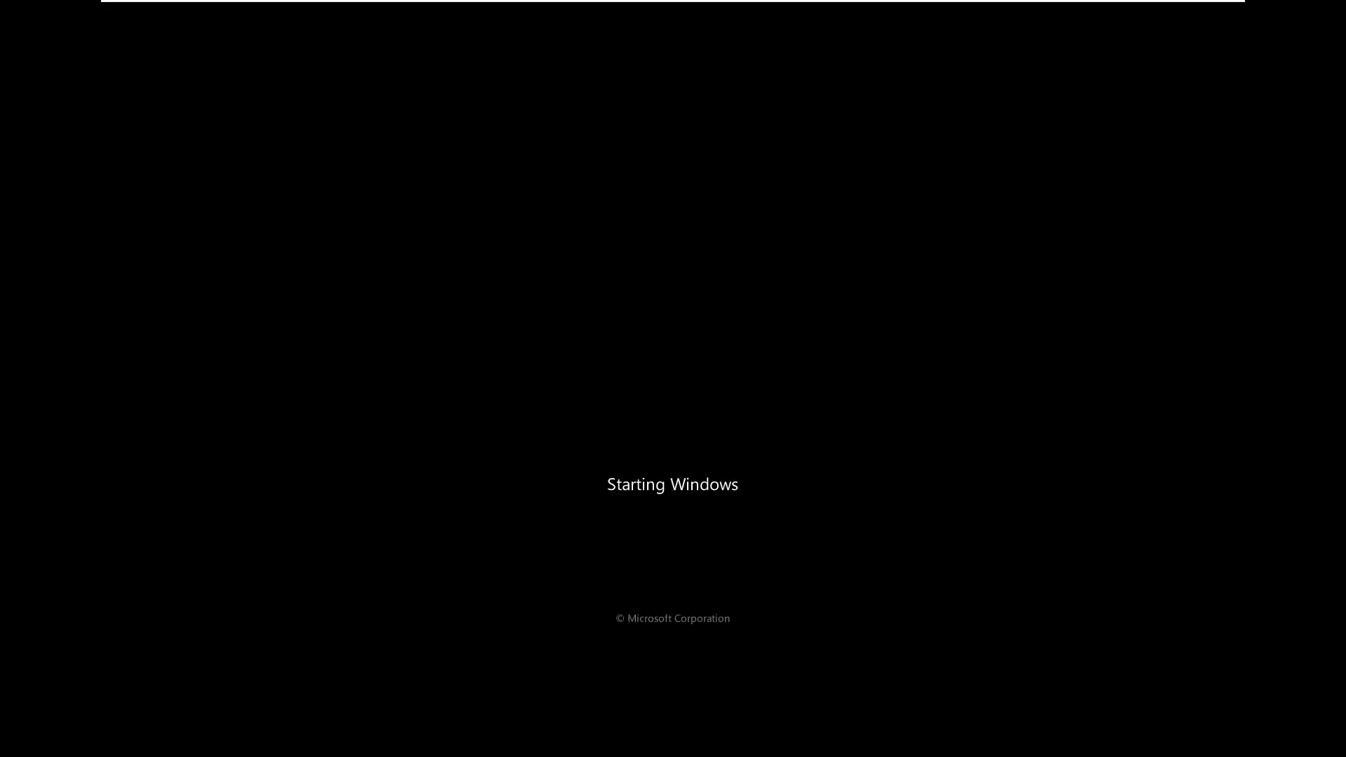